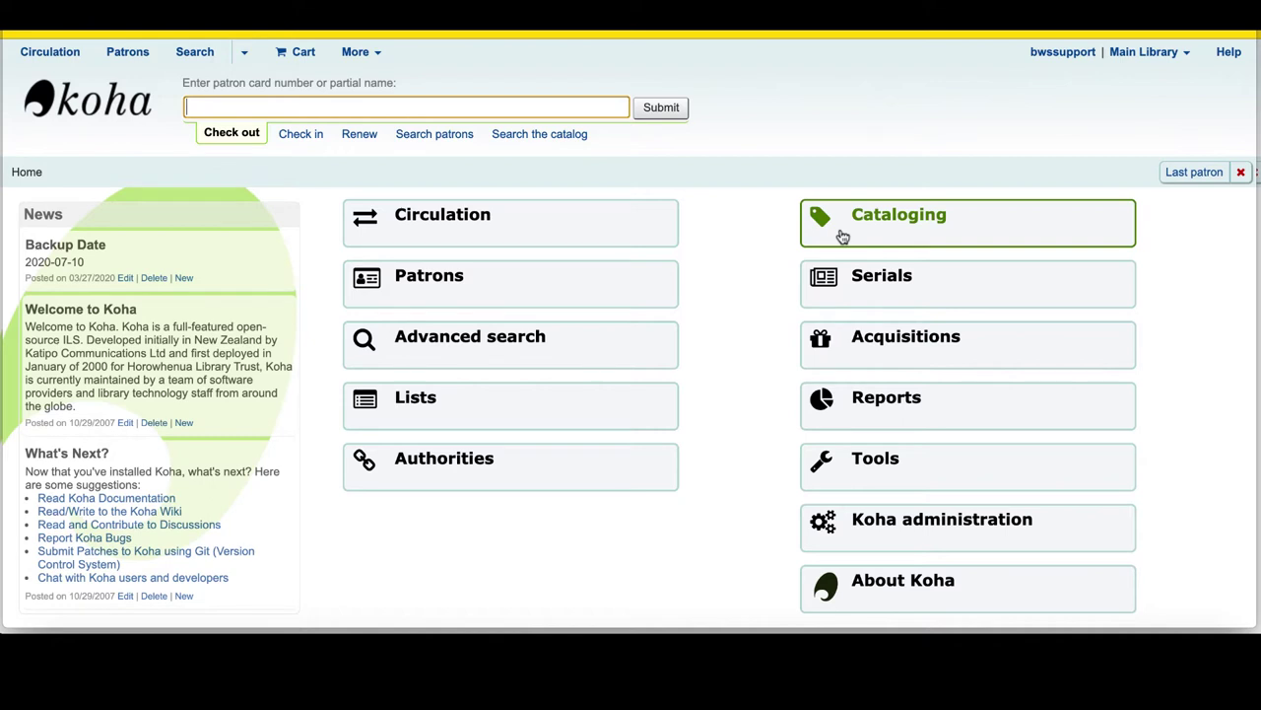
- Open Acquisitions and search the vendors for "fabled"
{"action": "left_click", "coordinate": [859, 345]}
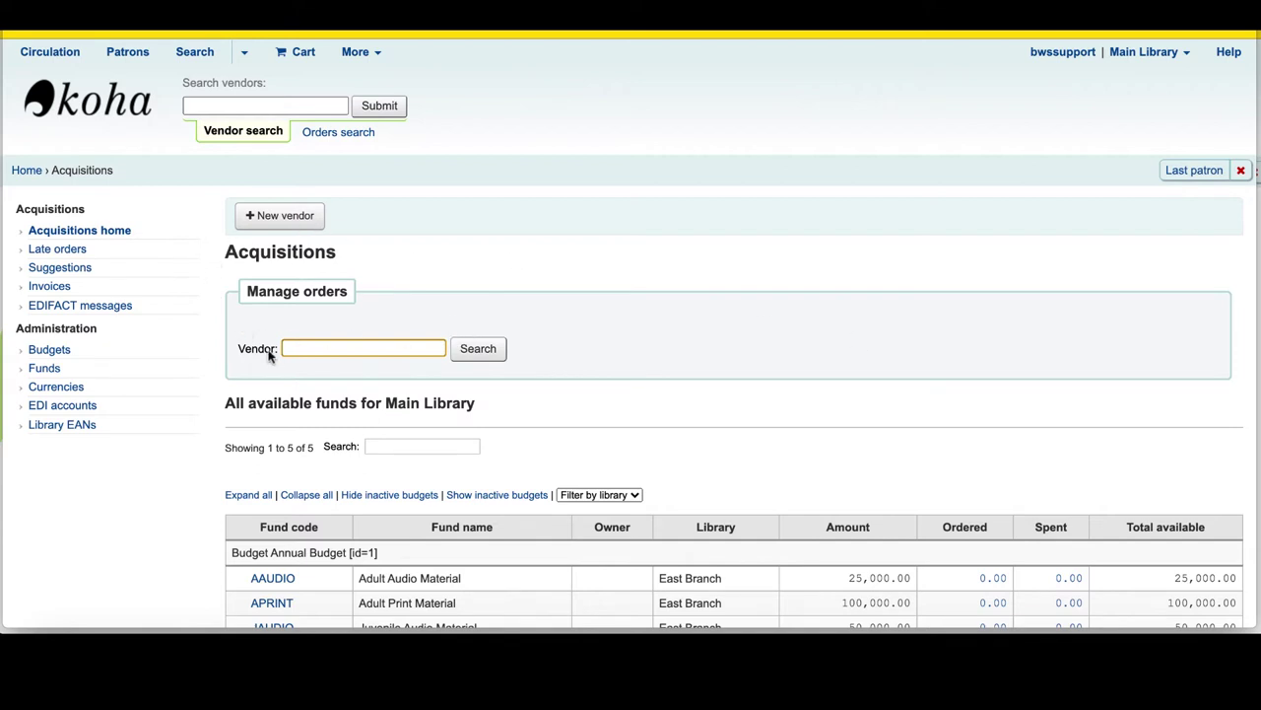
{"action": "type", "text": "fabled"}
{"action": "key", "text": "Return"}
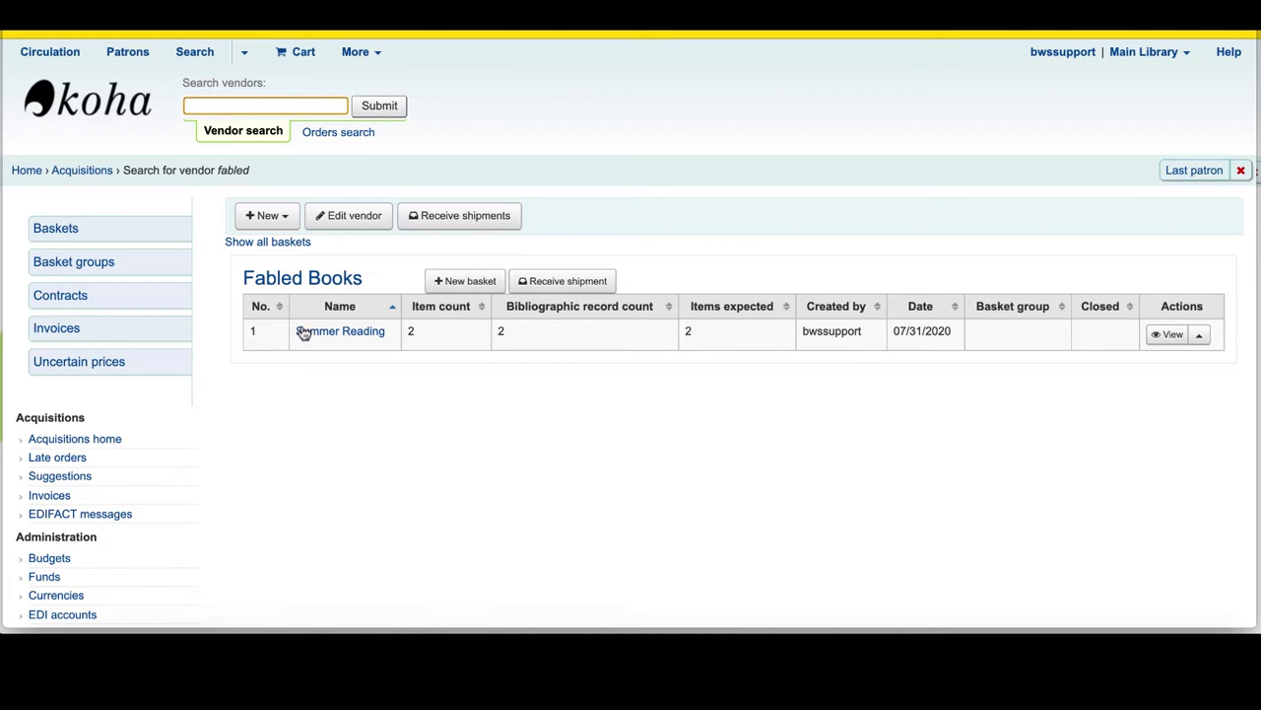
- Create and save a new Fabled Books basket named "Back to School", keeping the default item creation setting and leaving both notes empty
{"action": "left_click", "coordinate": [455, 285]}
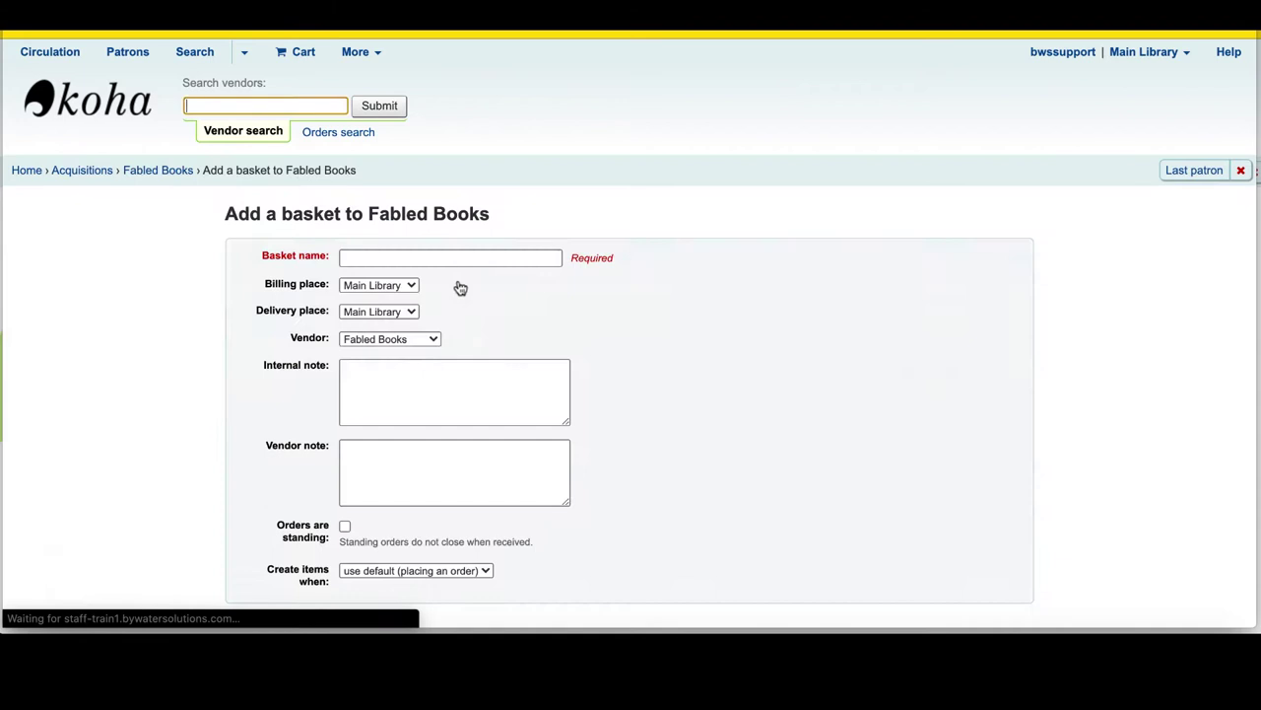
{"action": "scroll", "coordinate": [460, 288], "scroll_direction": "down", "scroll_amount": 2}
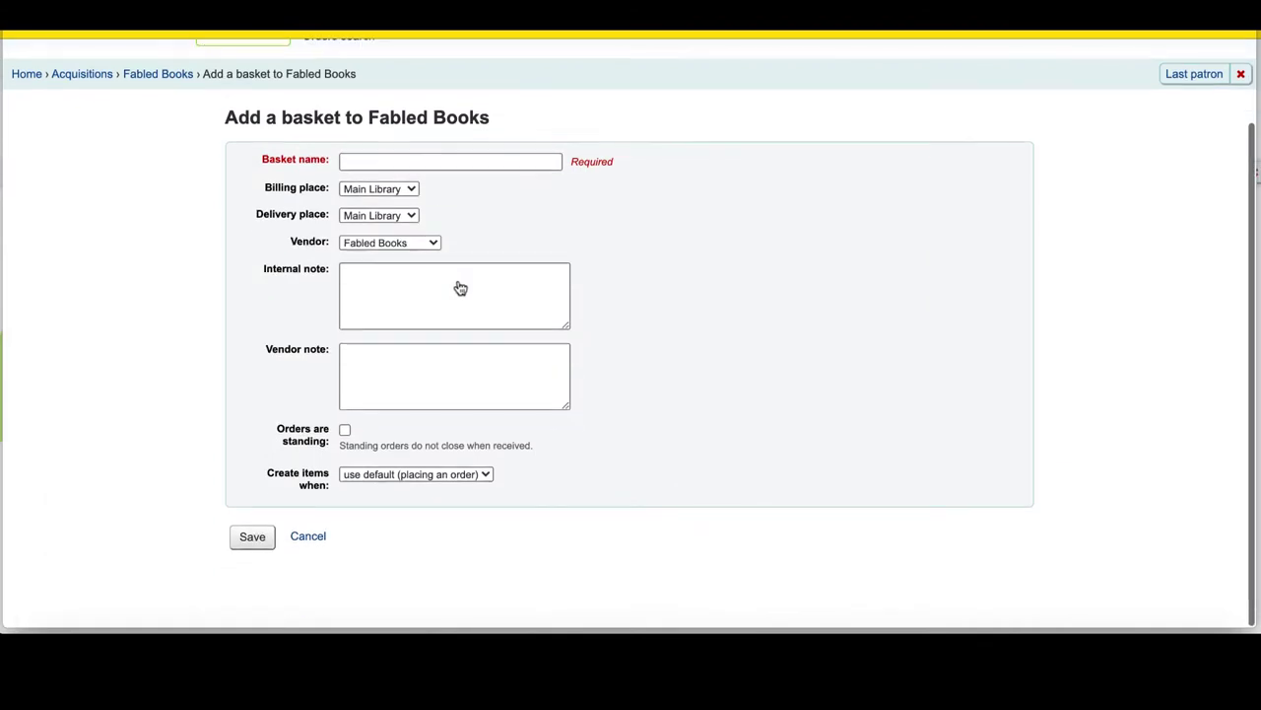
{"action": "scroll", "coordinate": [460, 288], "scroll_direction": "up", "scroll_amount": 1}
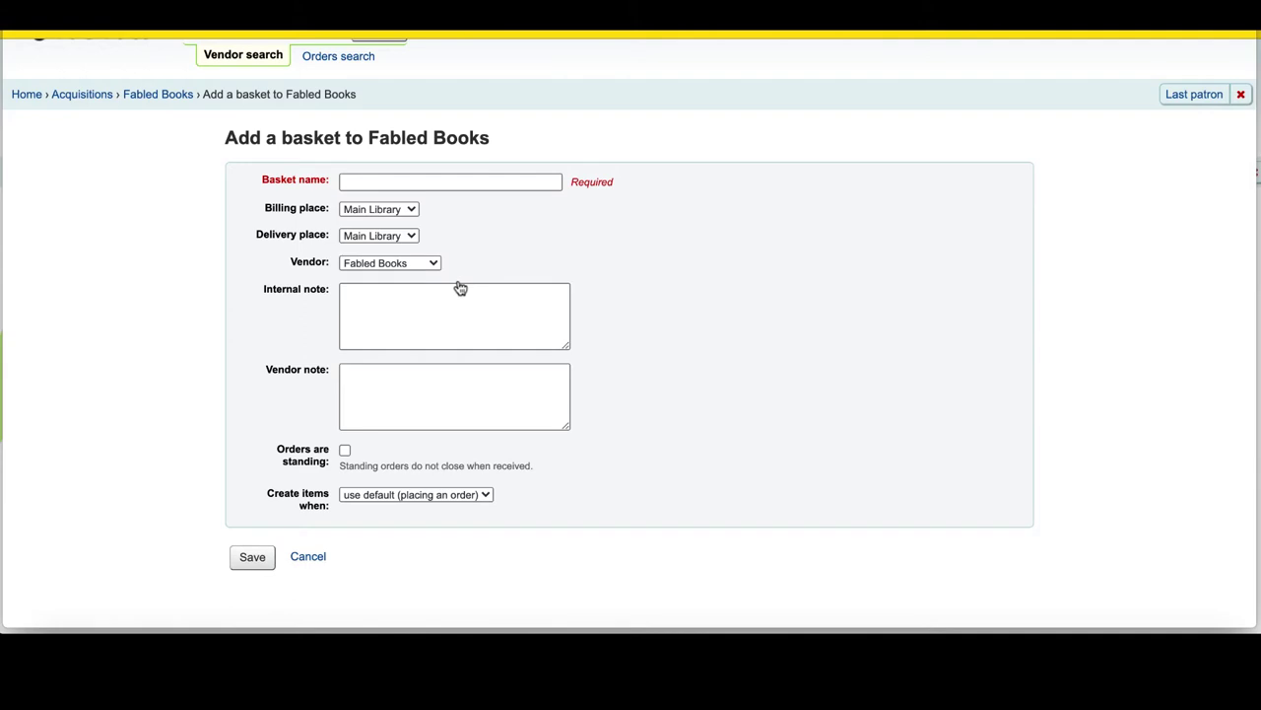
{"action": "left_click", "coordinate": [378, 184]}
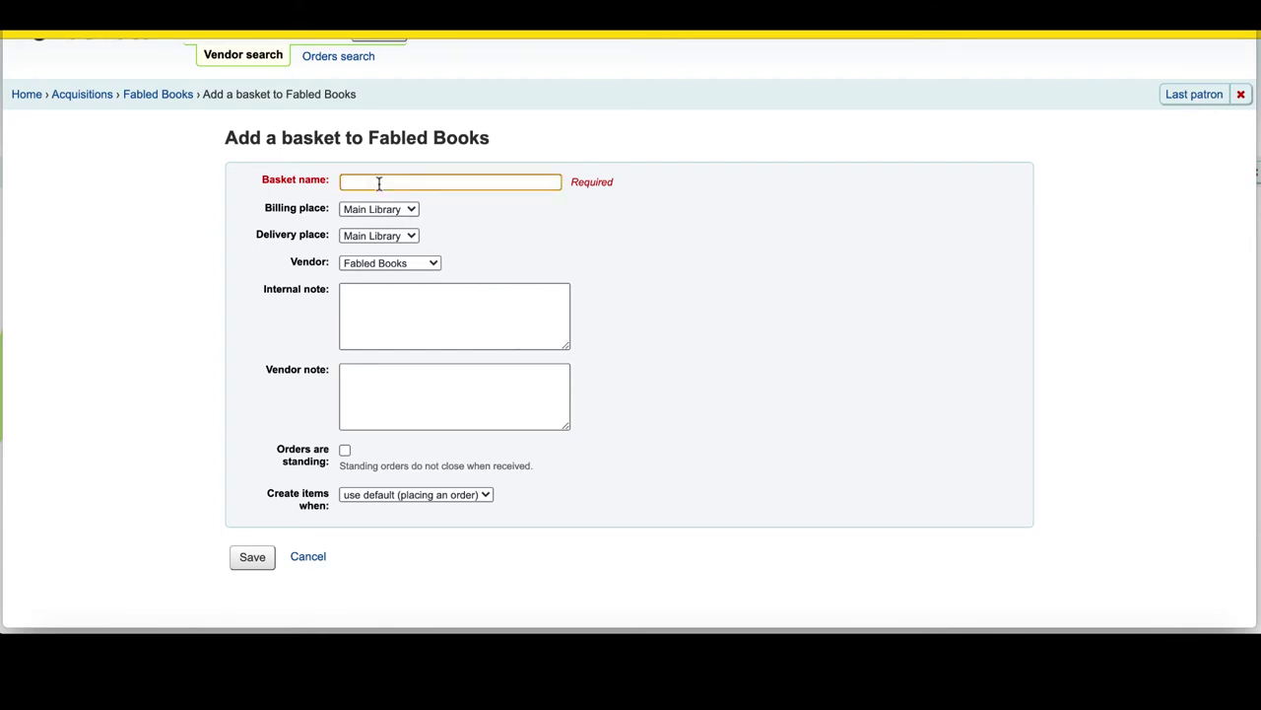
{"action": "type", "text": "Back to School"}
{"action": "left_click", "coordinate": [361, 291]}
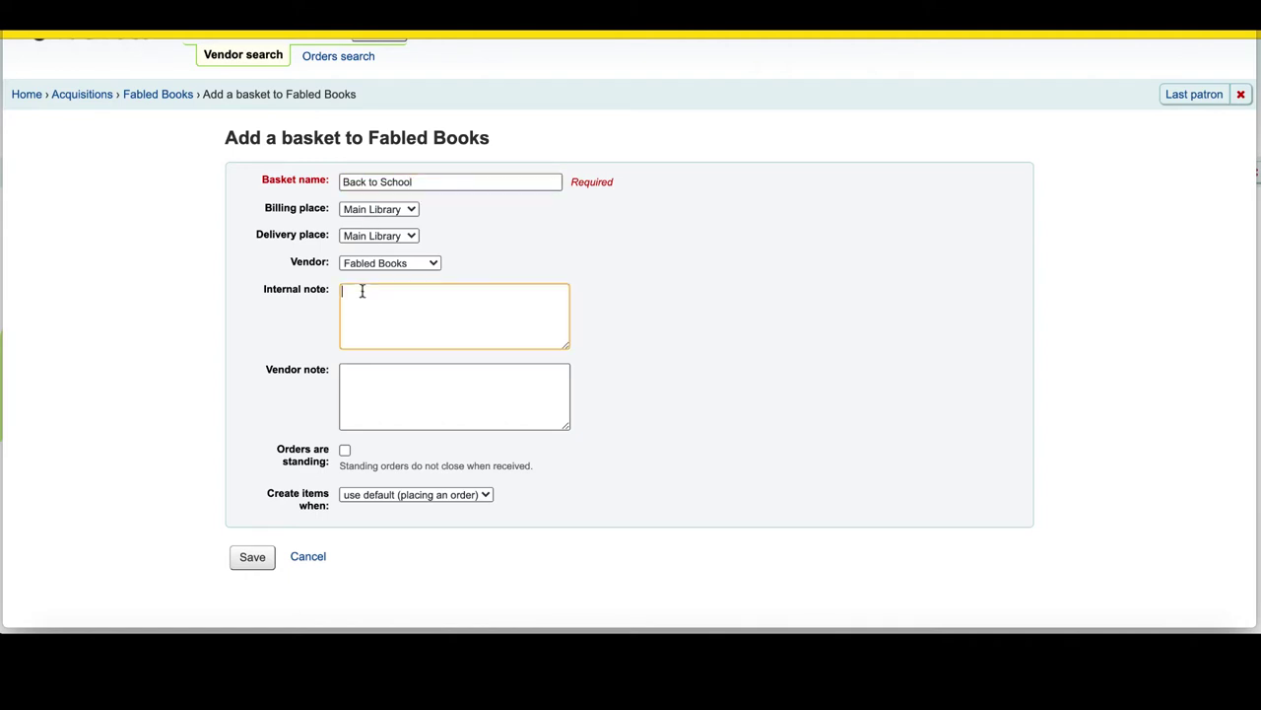
{"action": "left_click", "coordinate": [355, 370]}
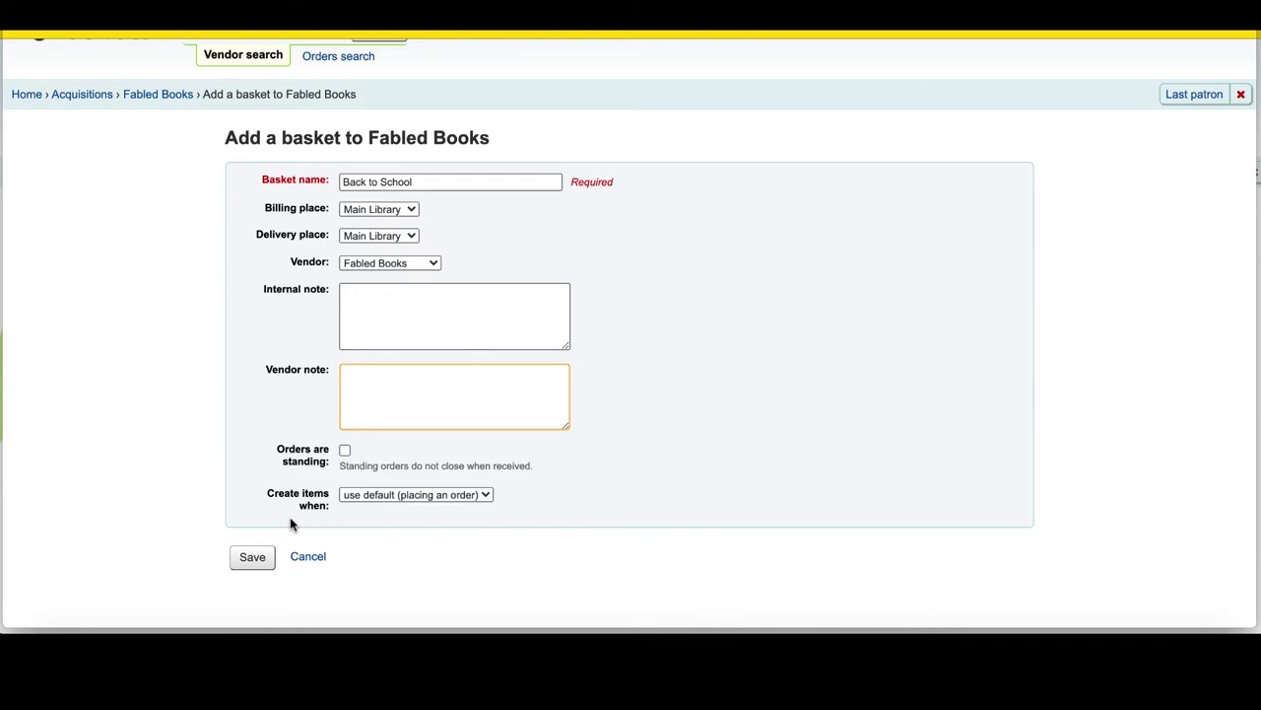
{"action": "left_click", "coordinate": [363, 494]}
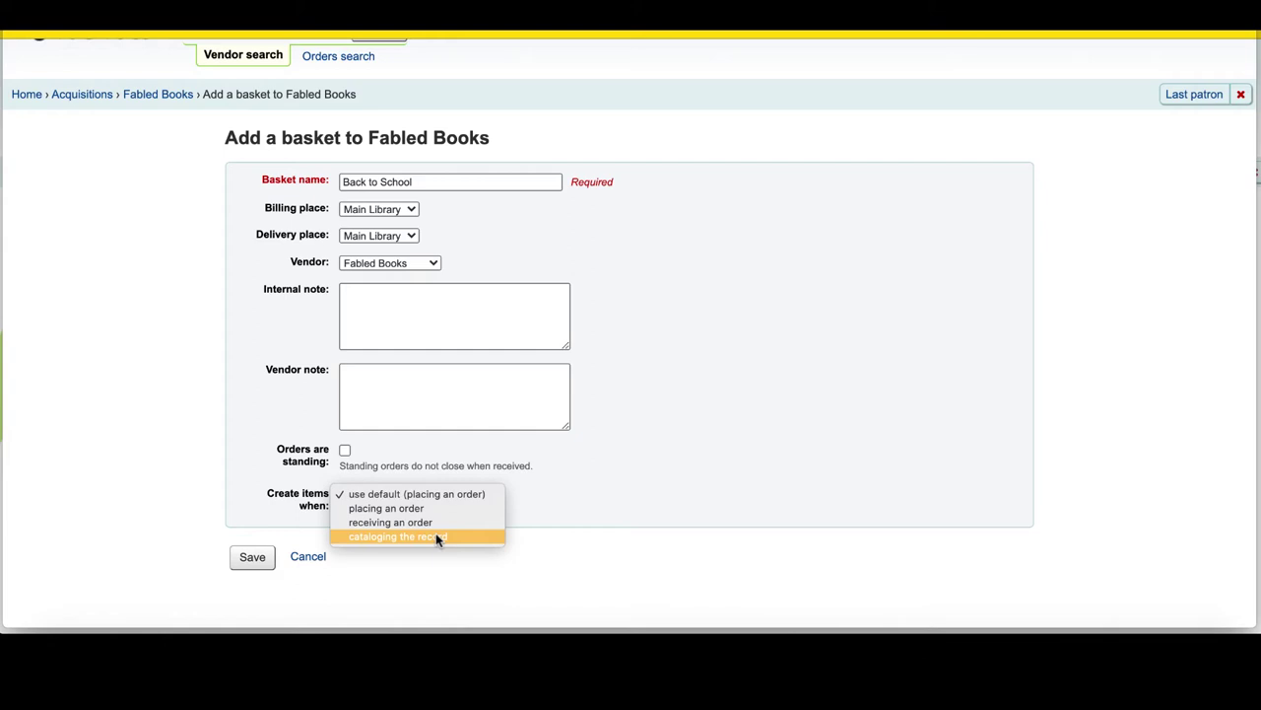
{"action": "left_click", "coordinate": [550, 544]}
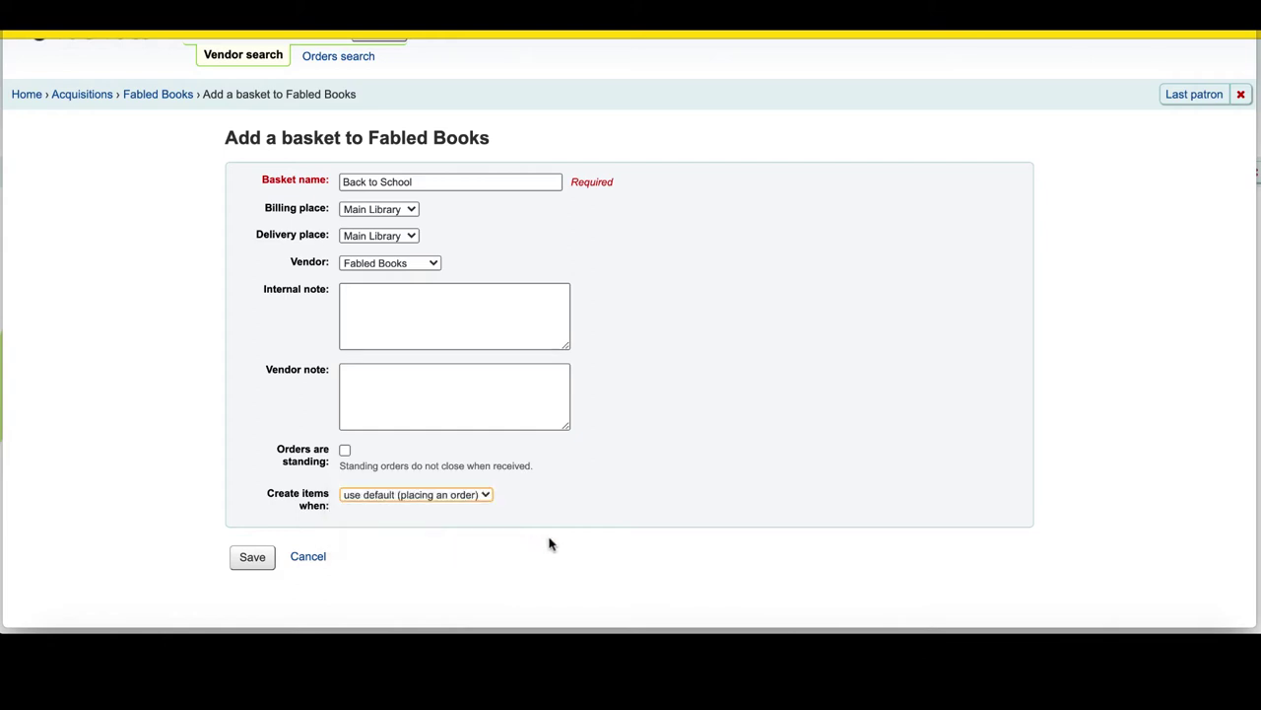
{"action": "left_click", "coordinate": [254, 558]}
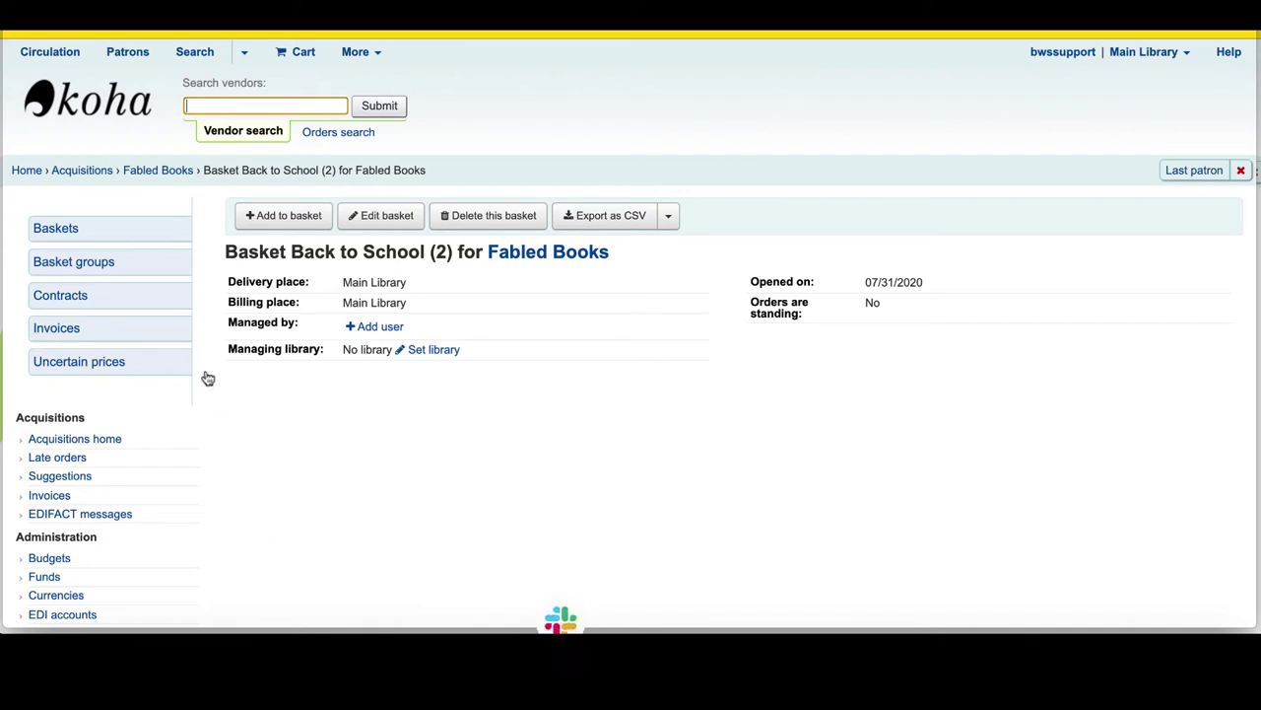
- Try to order the first Seattle Public Library record for the title "American Dirt" from an external source, and cancel back to the basket
{"action": "left_click", "coordinate": [285, 218]}
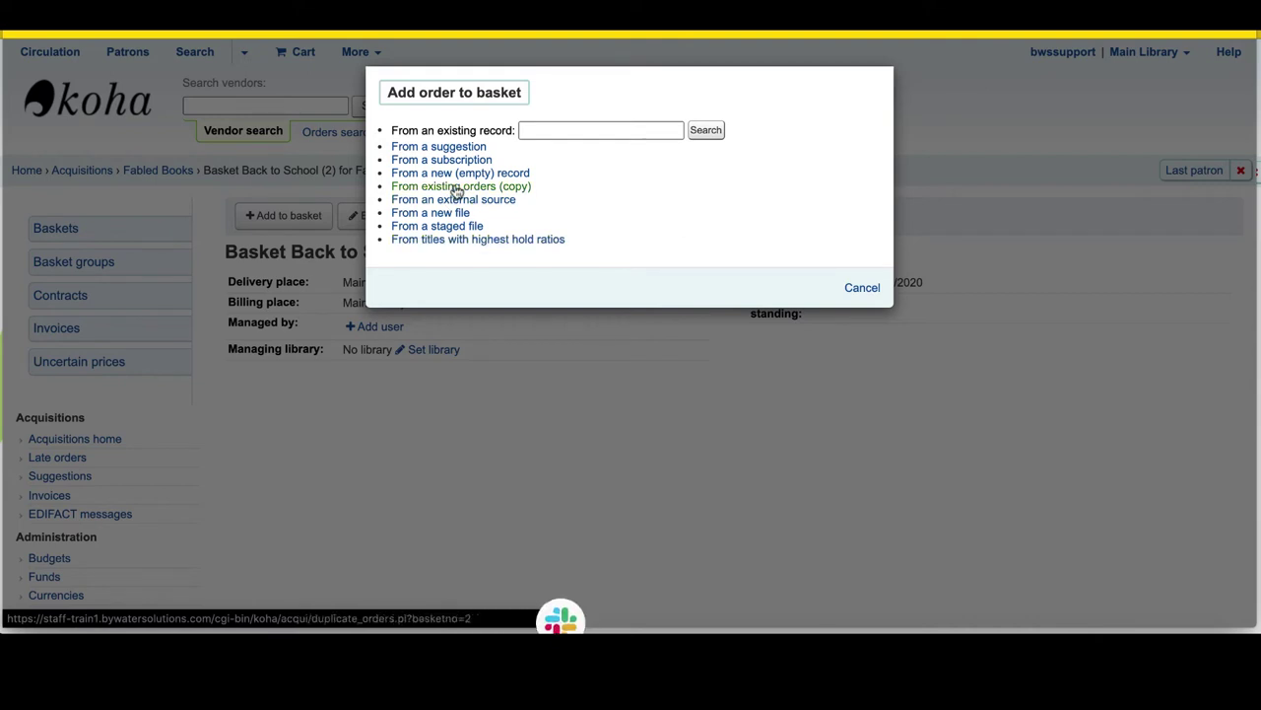
{"action": "left_click", "coordinate": [544, 130]}
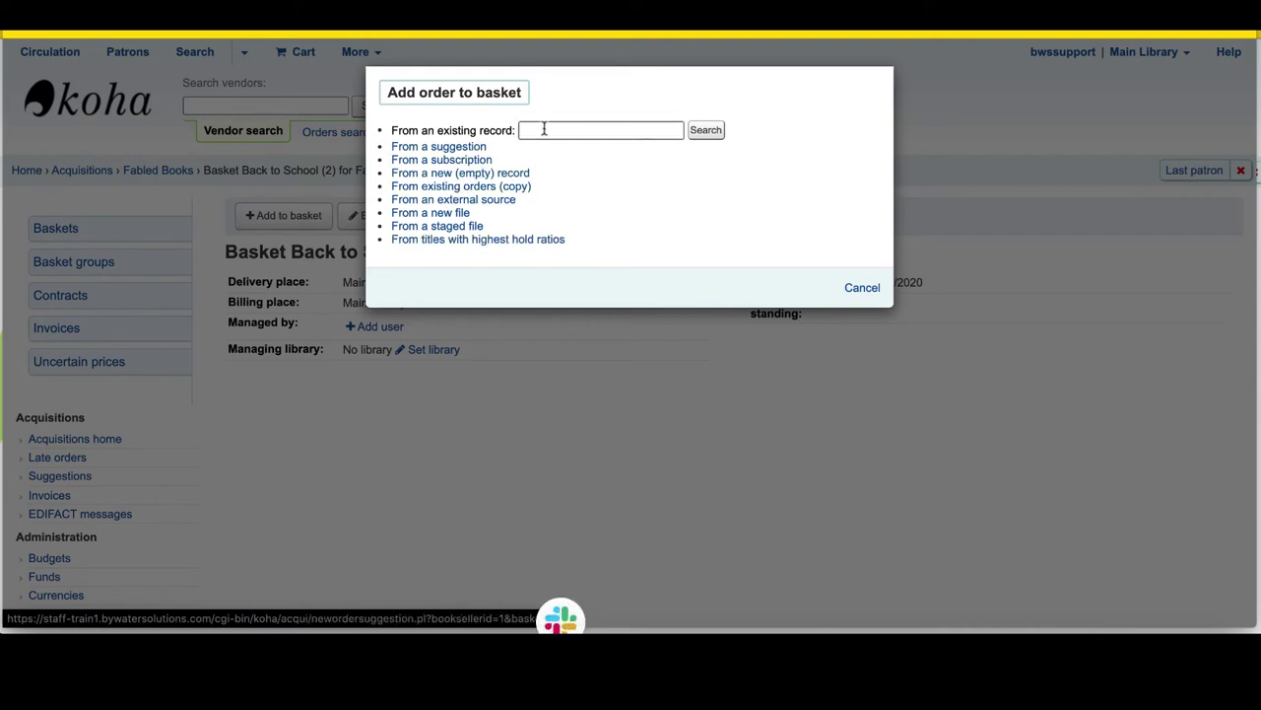
{"action": "left_click", "coordinate": [429, 202]}
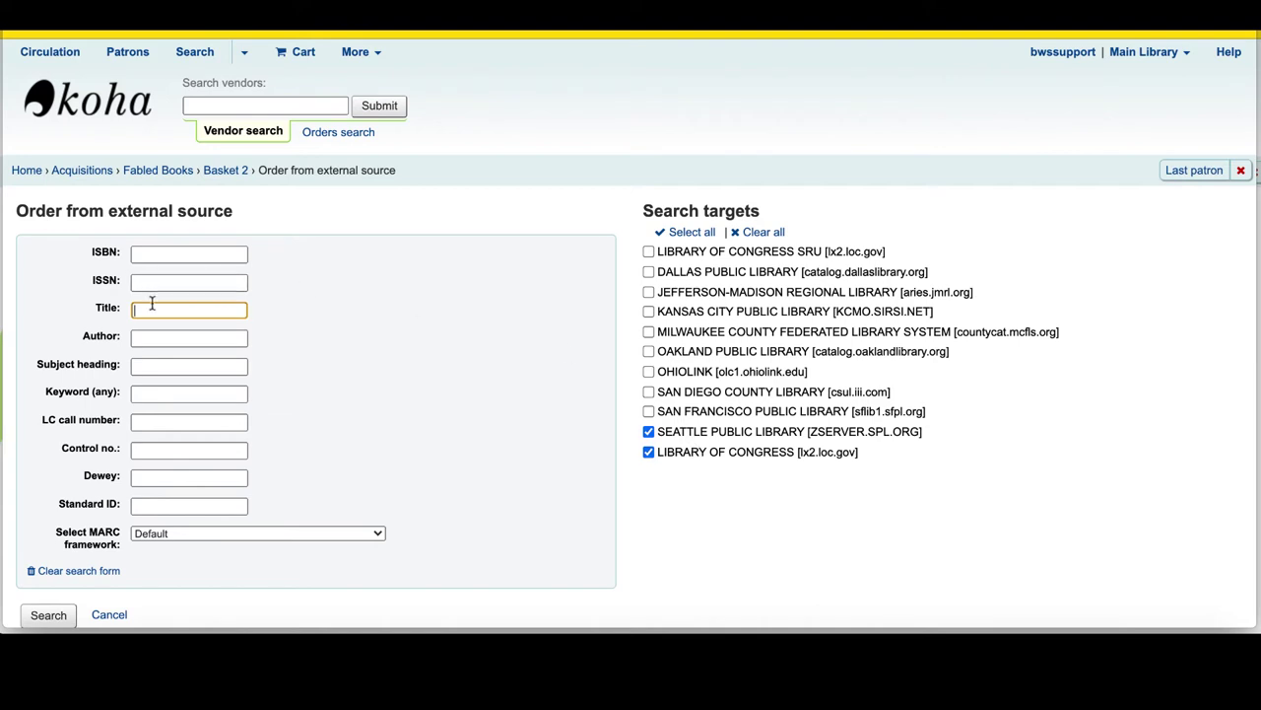
{"action": "type", "text": "American Dirt"}
{"action": "scroll", "coordinate": [162, 441], "scroll_direction": "down", "scroll_amount": 1}
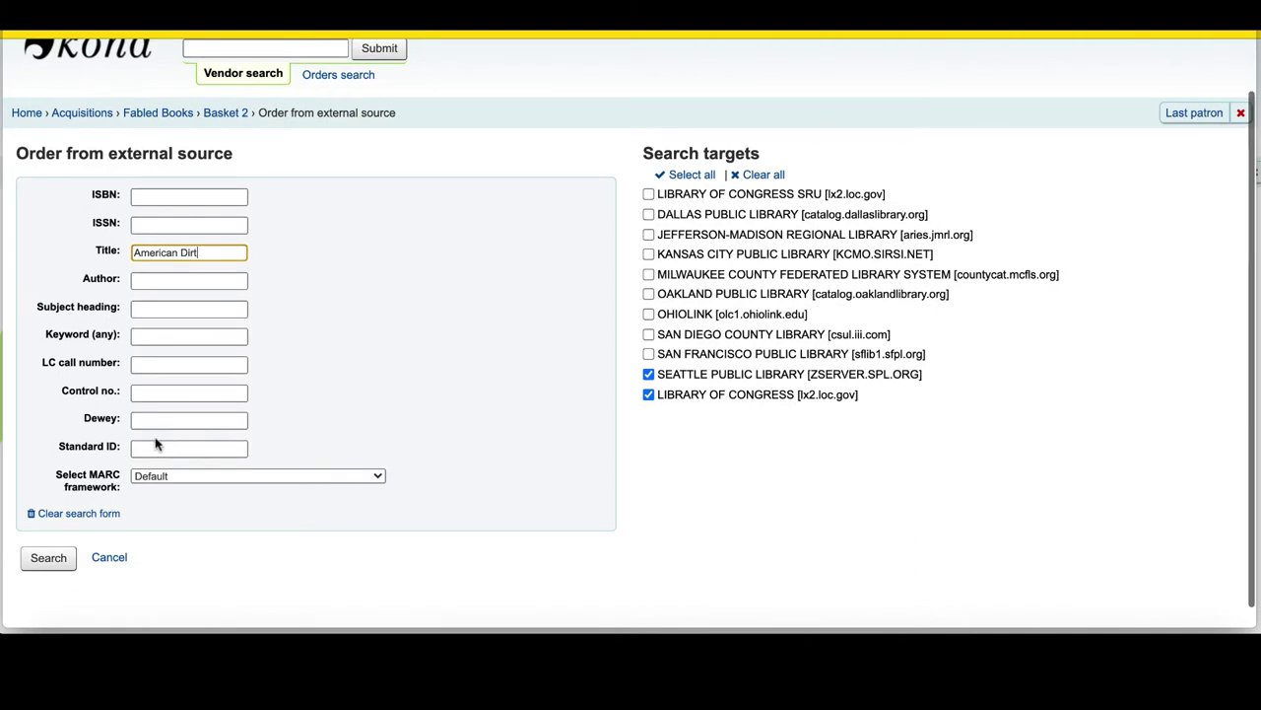
{"action": "left_click", "coordinate": [44, 559]}
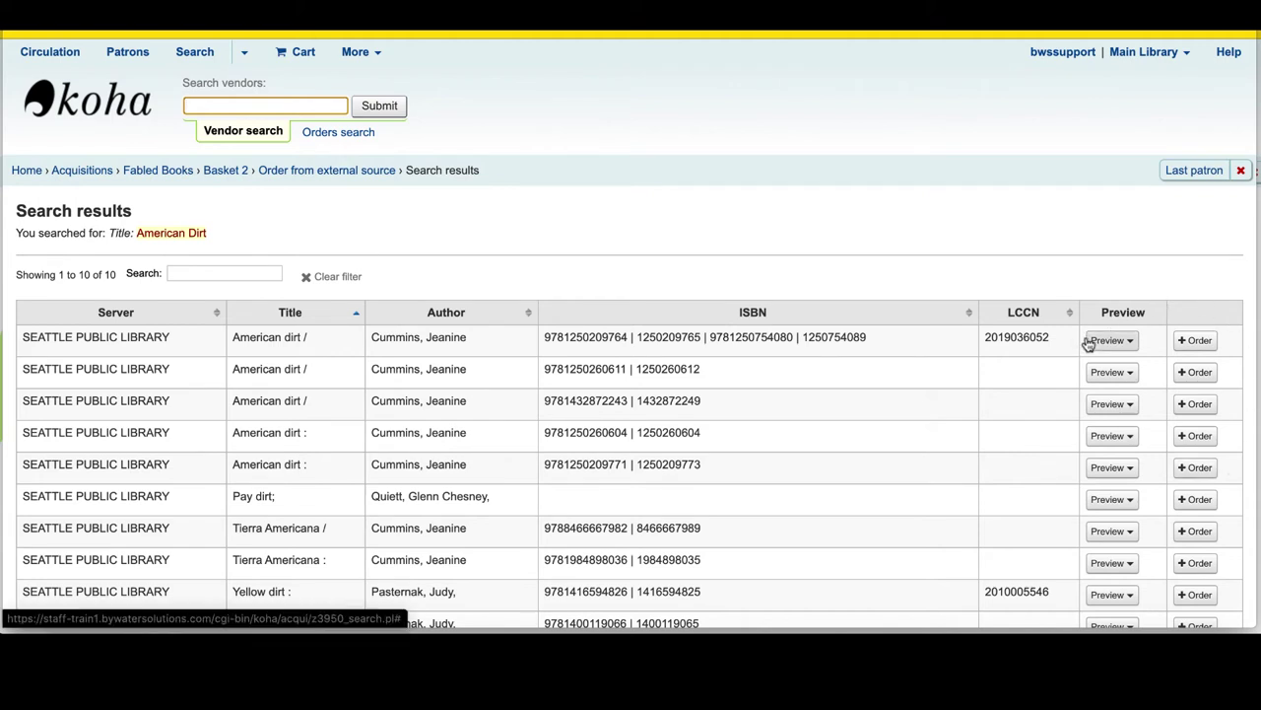
{"action": "left_click", "coordinate": [1194, 341]}
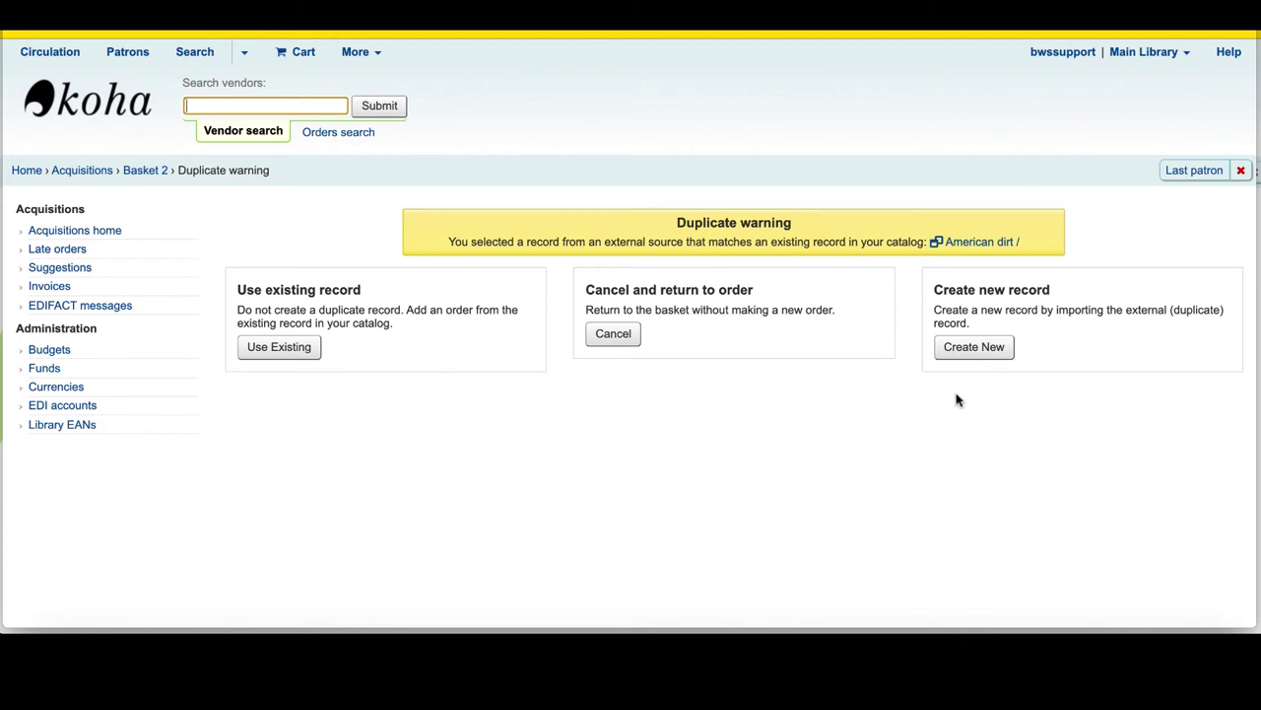
{"action": "left_click", "coordinate": [613, 335]}
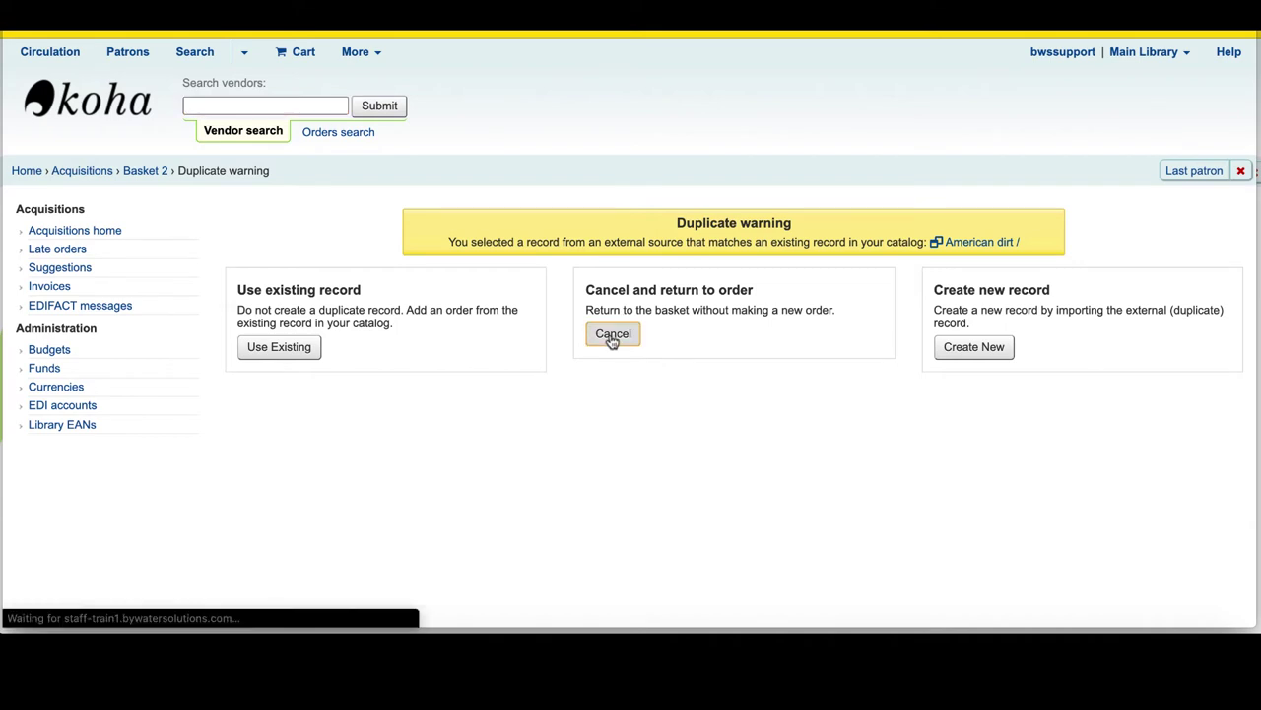
{"action": "left_click", "coordinate": [280, 216]}
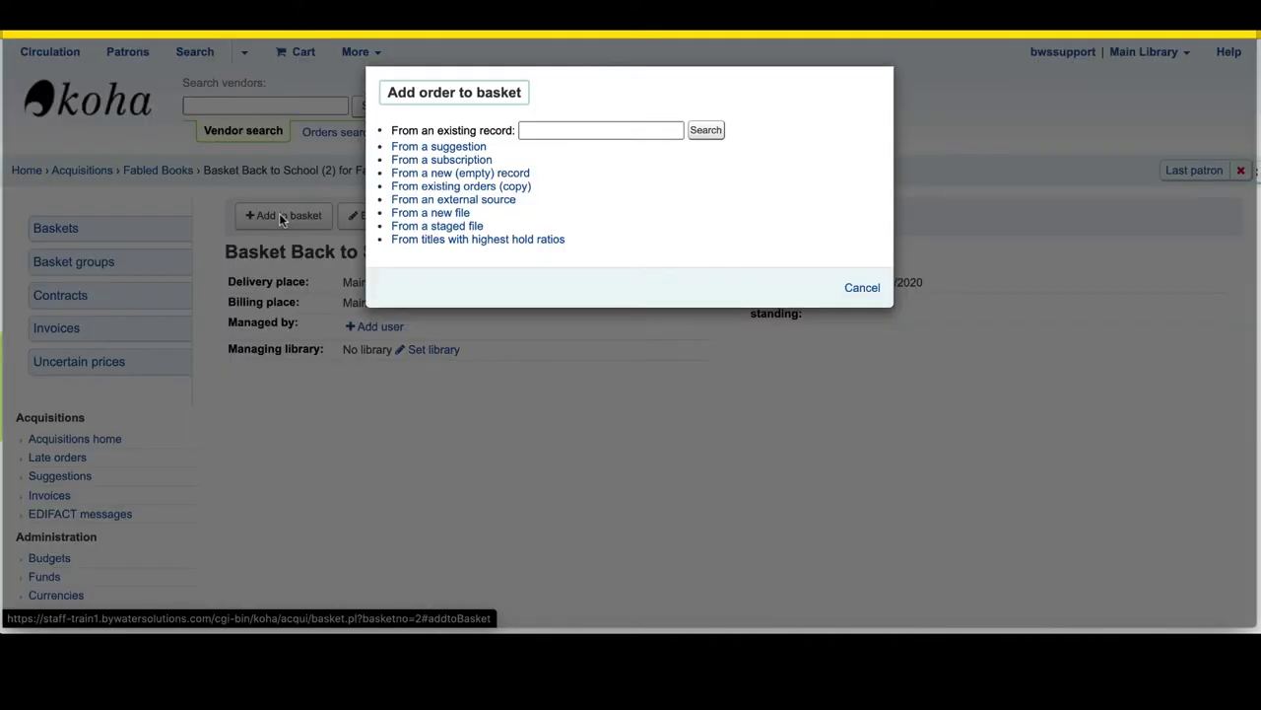
{"action": "left_click", "coordinate": [444, 201]}
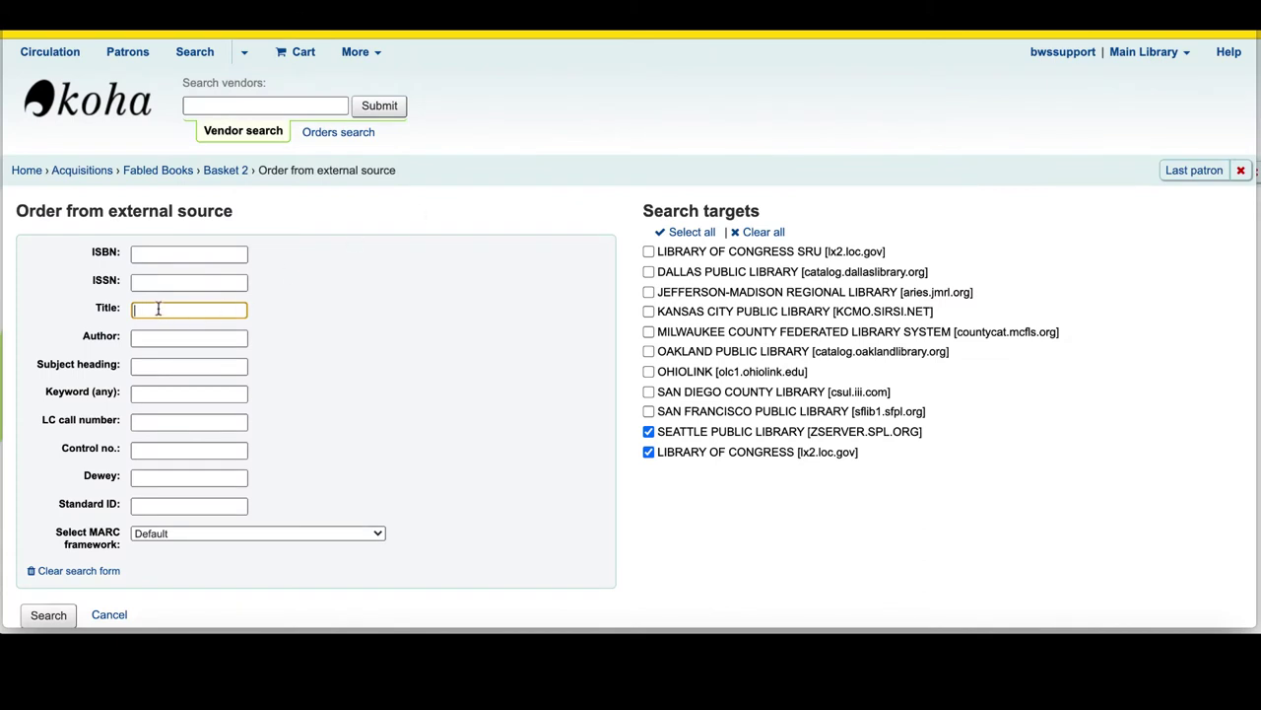
{"action": "type", "text": "Vanishing Half"}
{"action": "scroll", "coordinate": [198, 417], "scroll_direction": "down", "scroll_amount": 2}
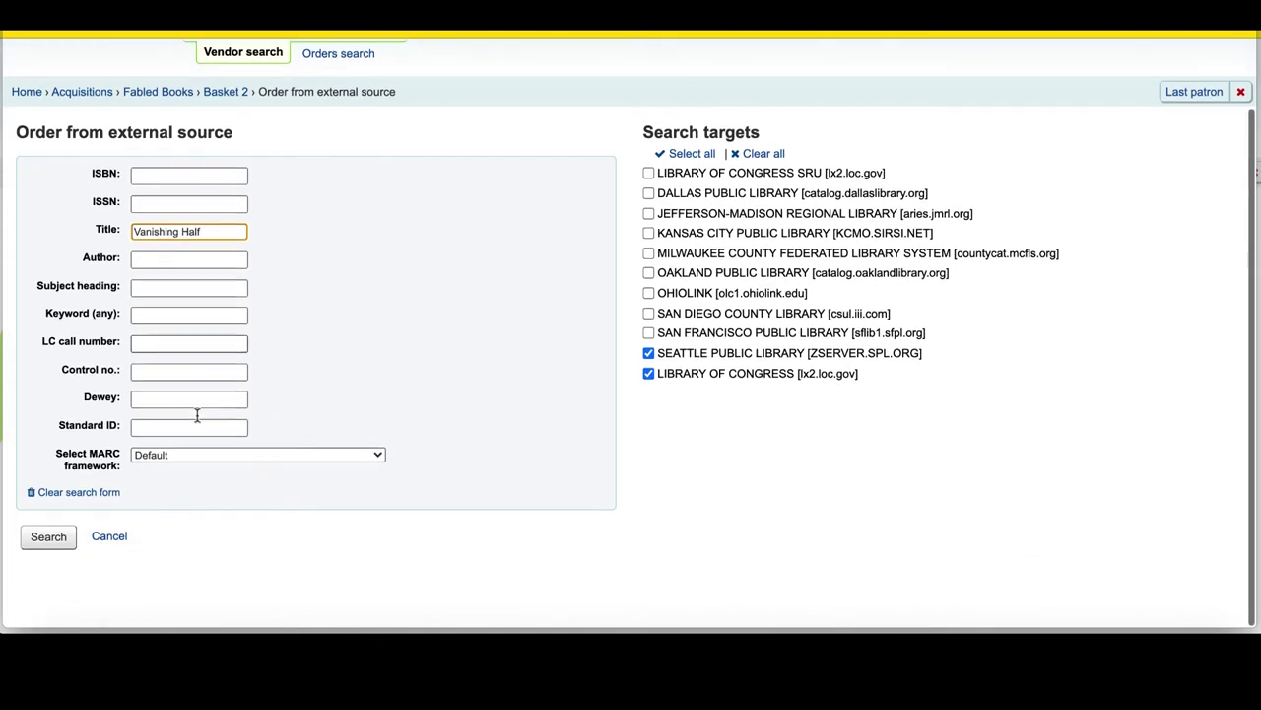
{"action": "left_click", "coordinate": [48, 537]}
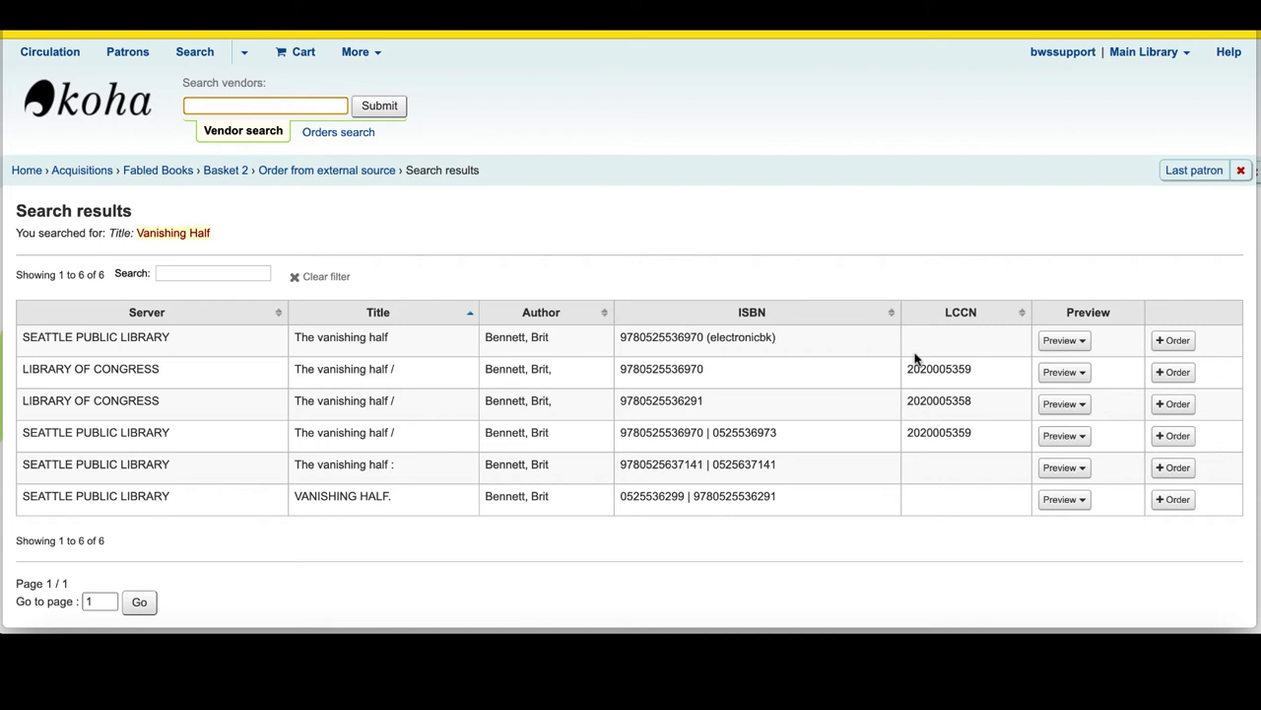
{"action": "left_click", "coordinate": [1165, 372]}
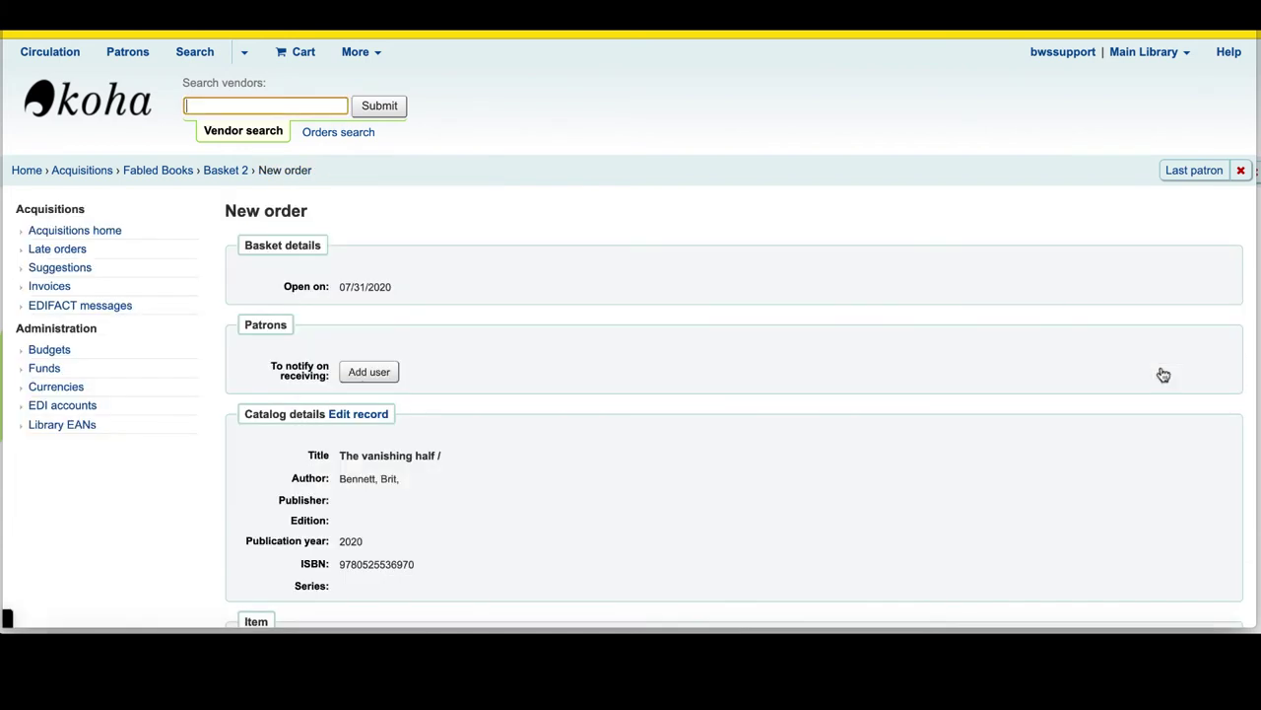
- Review the new order's patron notification option, catalog details and item fields down to the accounting details
{"action": "scroll", "coordinate": [607, 416], "scroll_direction": "down", "scroll_amount": 3}
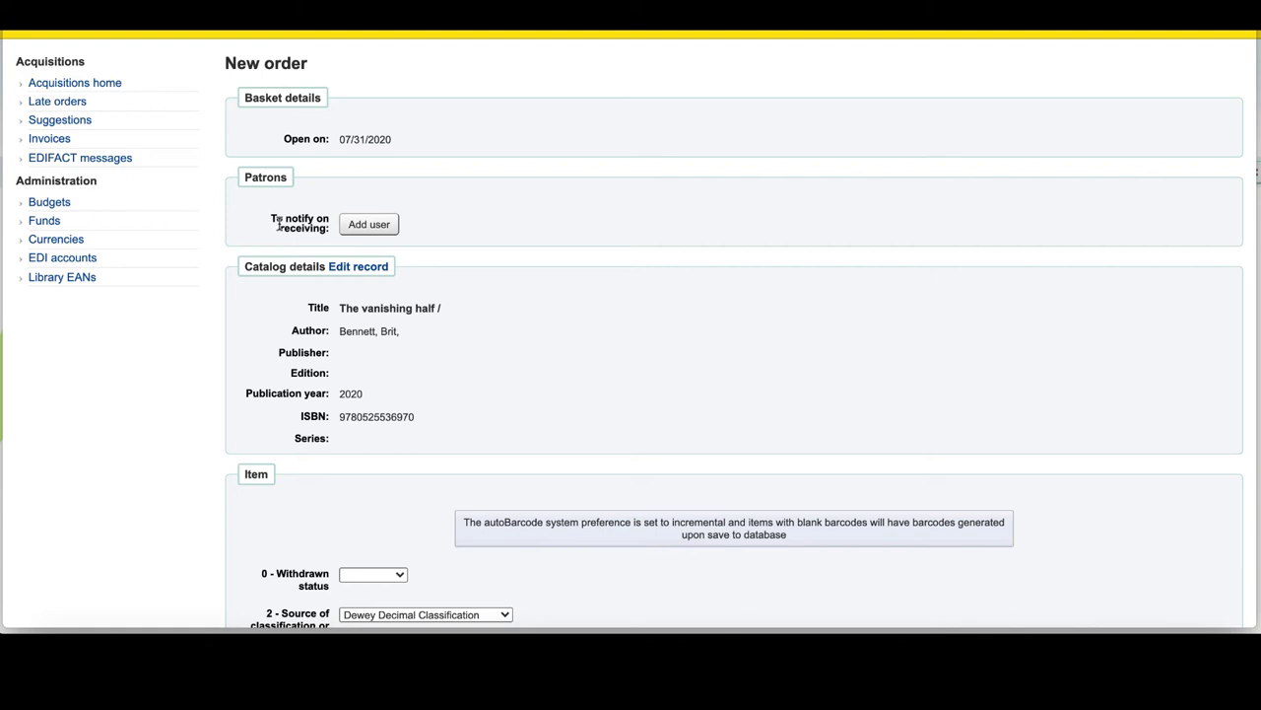
{"action": "left_click", "coordinate": [352, 226]}
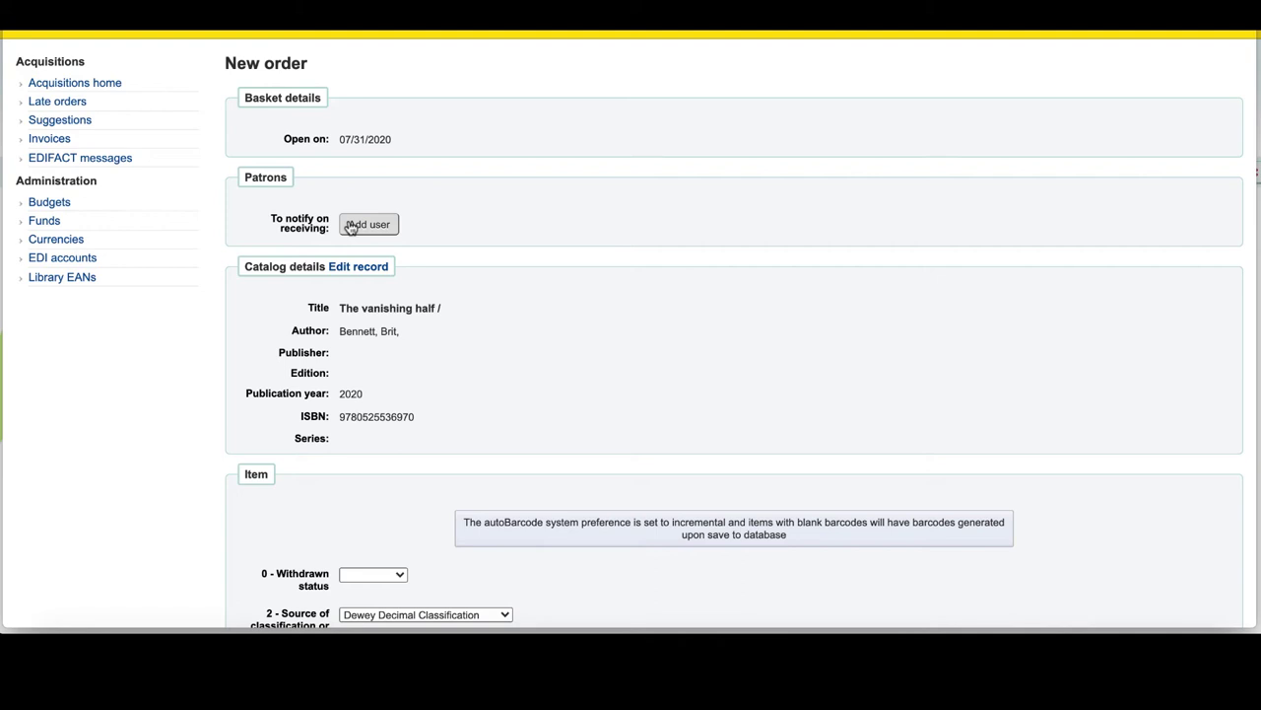
{"action": "scroll", "coordinate": [352, 226], "scroll_direction": "down", "scroll_amount": 2}
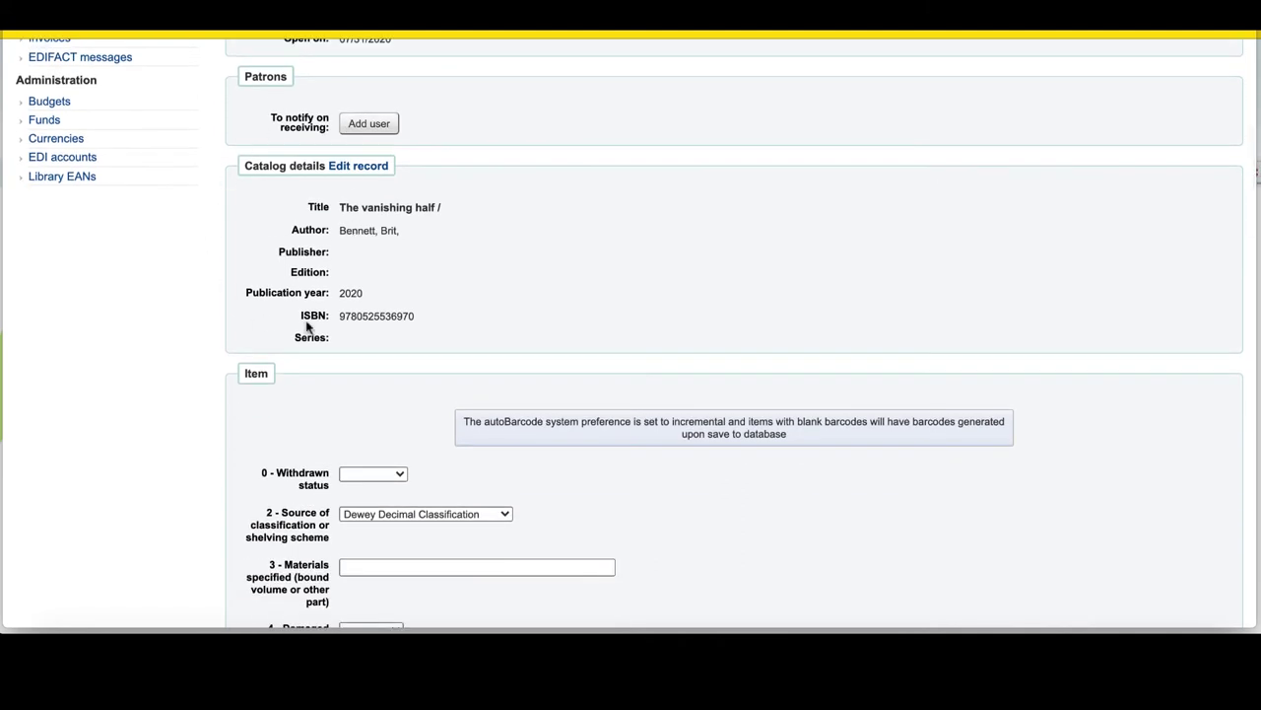
{"action": "scroll", "coordinate": [308, 327], "scroll_direction": "down", "scroll_amount": 5}
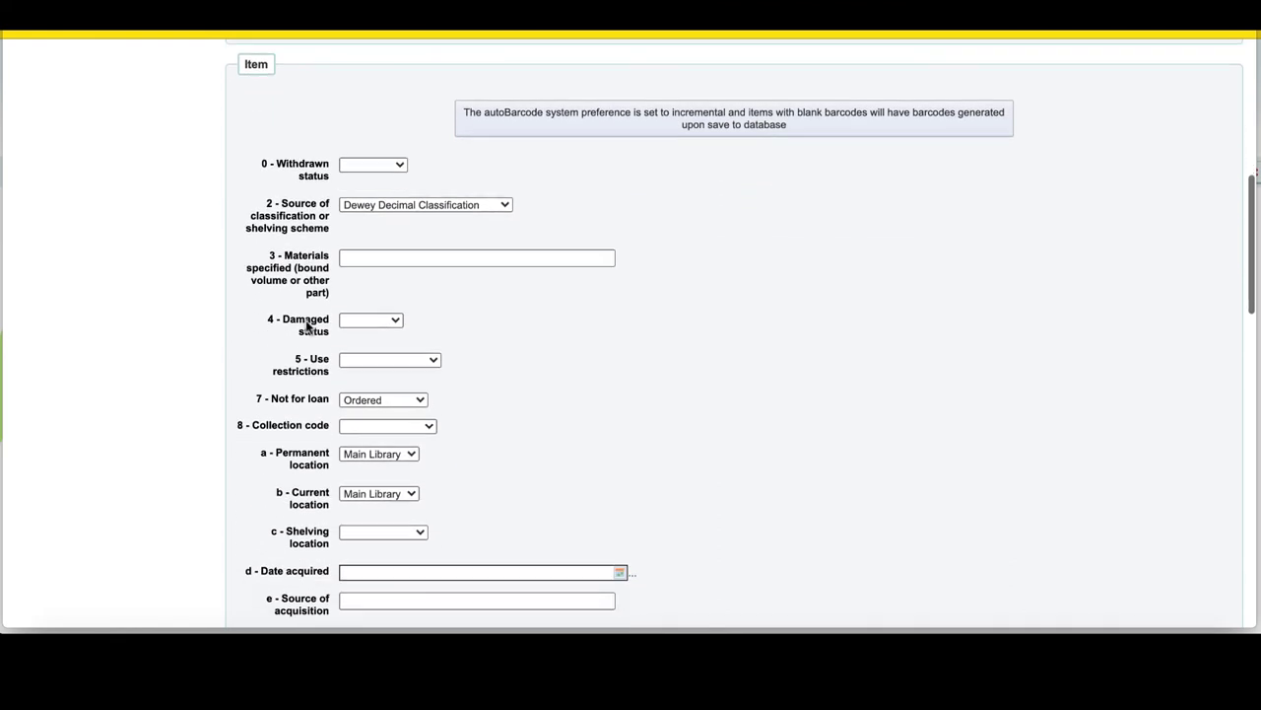
{"action": "scroll", "coordinate": [308, 327], "scroll_direction": "down", "scroll_amount": 2}
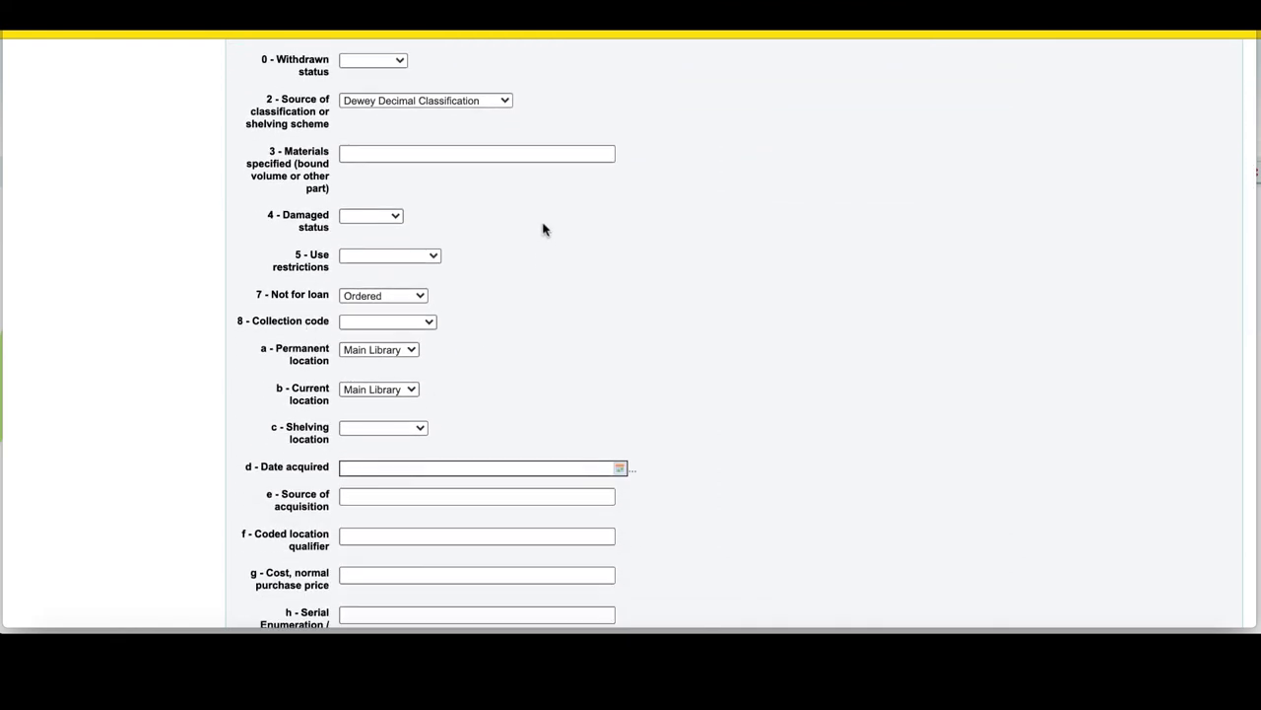
{"action": "scroll", "coordinate": [543, 228], "scroll_direction": "down", "scroll_amount": 1}
{"action": "scroll", "coordinate": [543, 228], "scroll_direction": "down", "scroll_amount": 1}
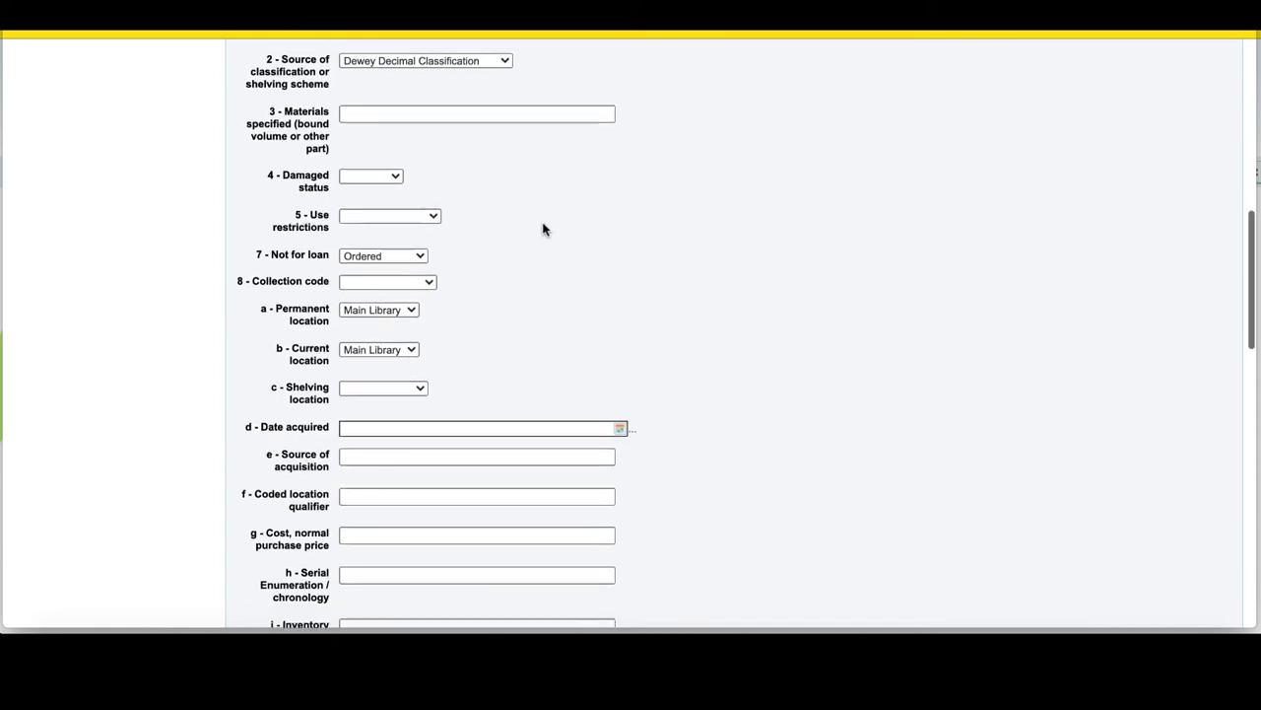
{"action": "scroll", "coordinate": [543, 229], "scroll_direction": "down", "scroll_amount": 3}
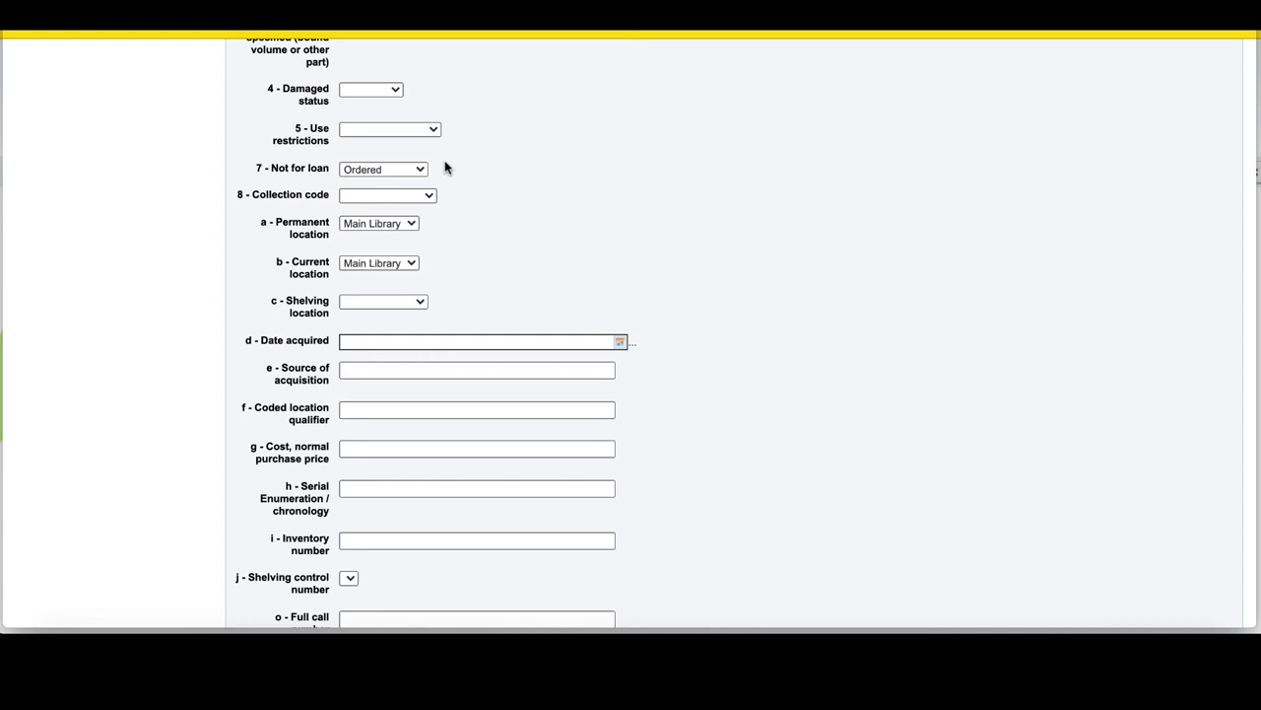
{"action": "scroll", "coordinate": [444, 167], "scroll_direction": "down", "scroll_amount": 5}
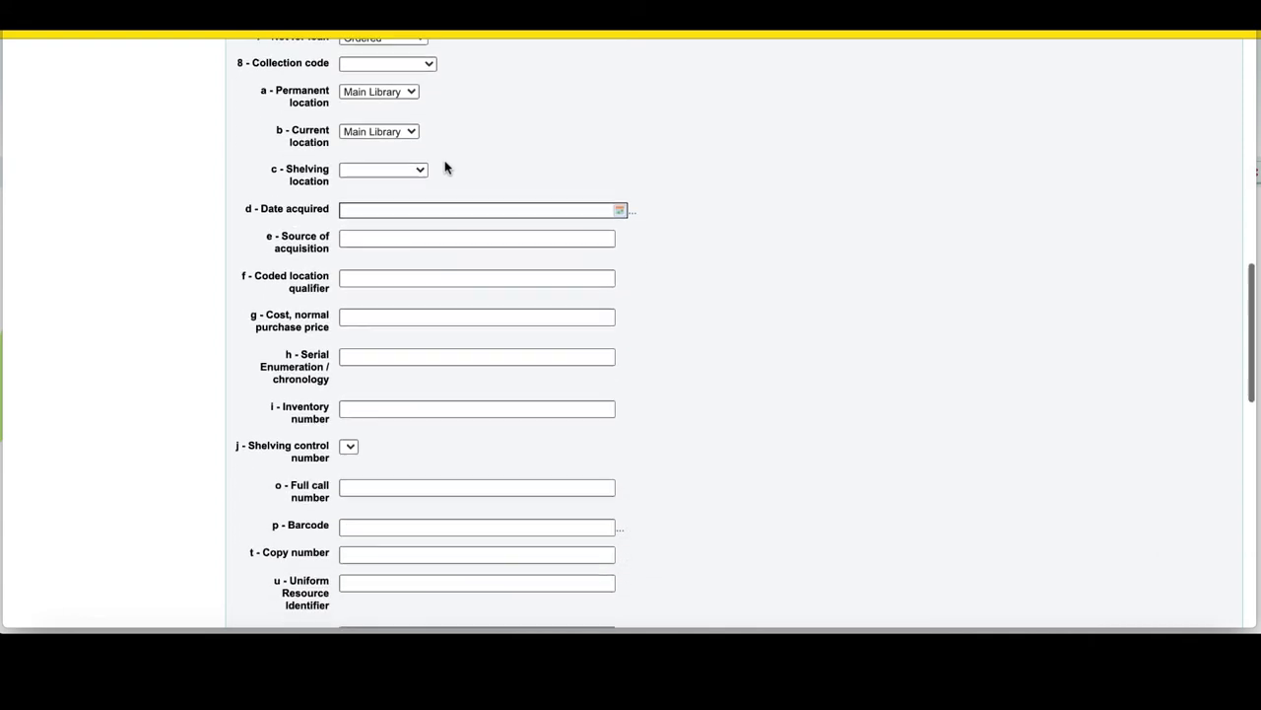
{"action": "scroll", "coordinate": [445, 167], "scroll_direction": "down", "scroll_amount": 3}
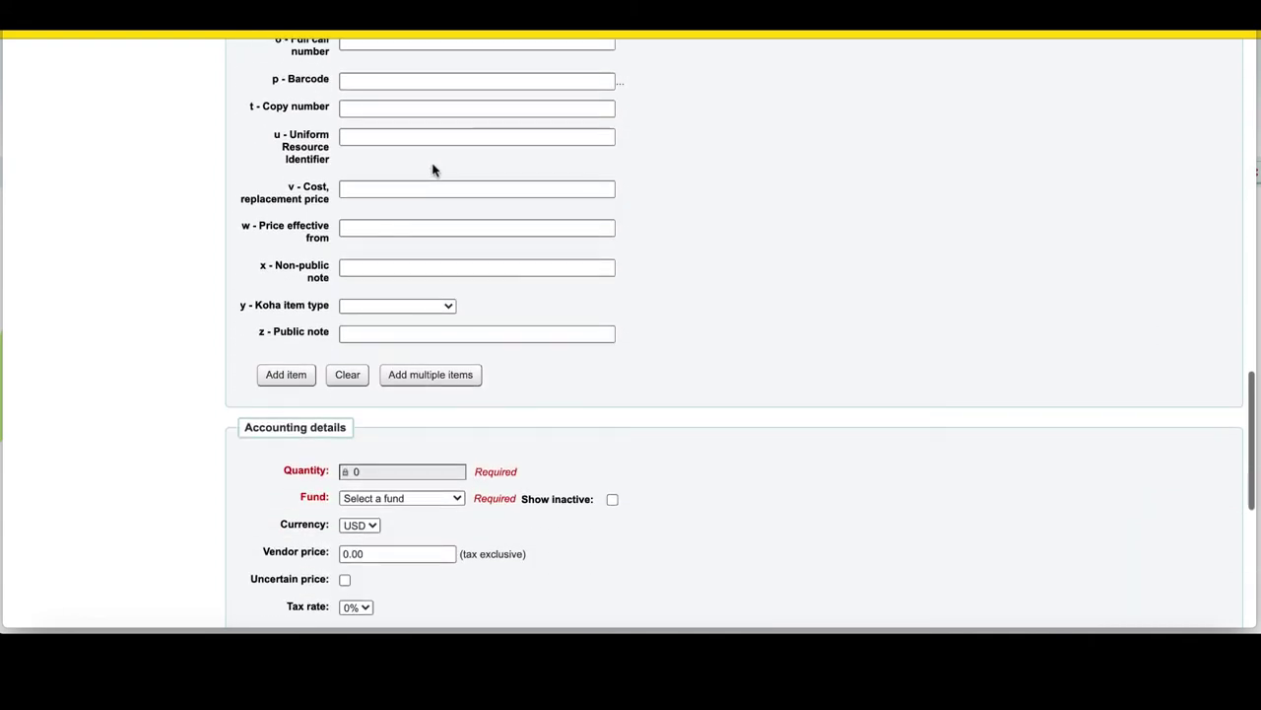
- Add one item to the order with its preset details and assign the Adult Print Material fund
{"action": "left_click", "coordinate": [271, 375]}
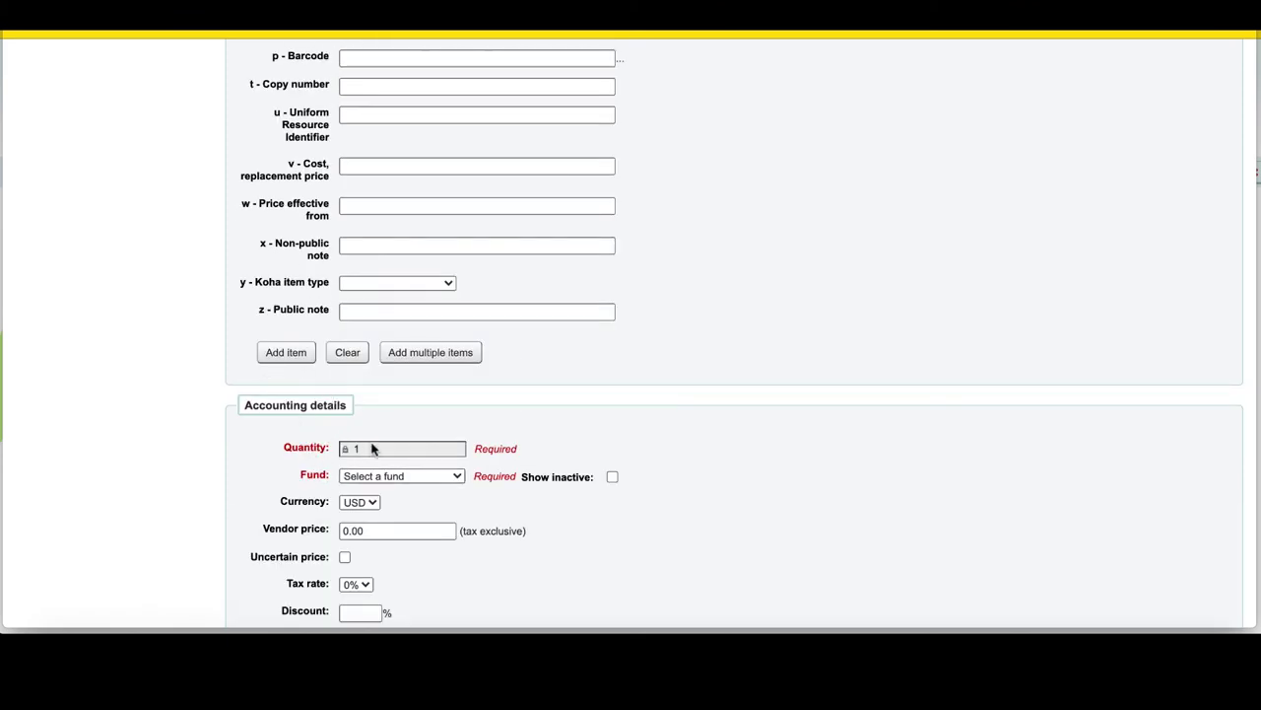
{"action": "left_click", "coordinate": [404, 477]}
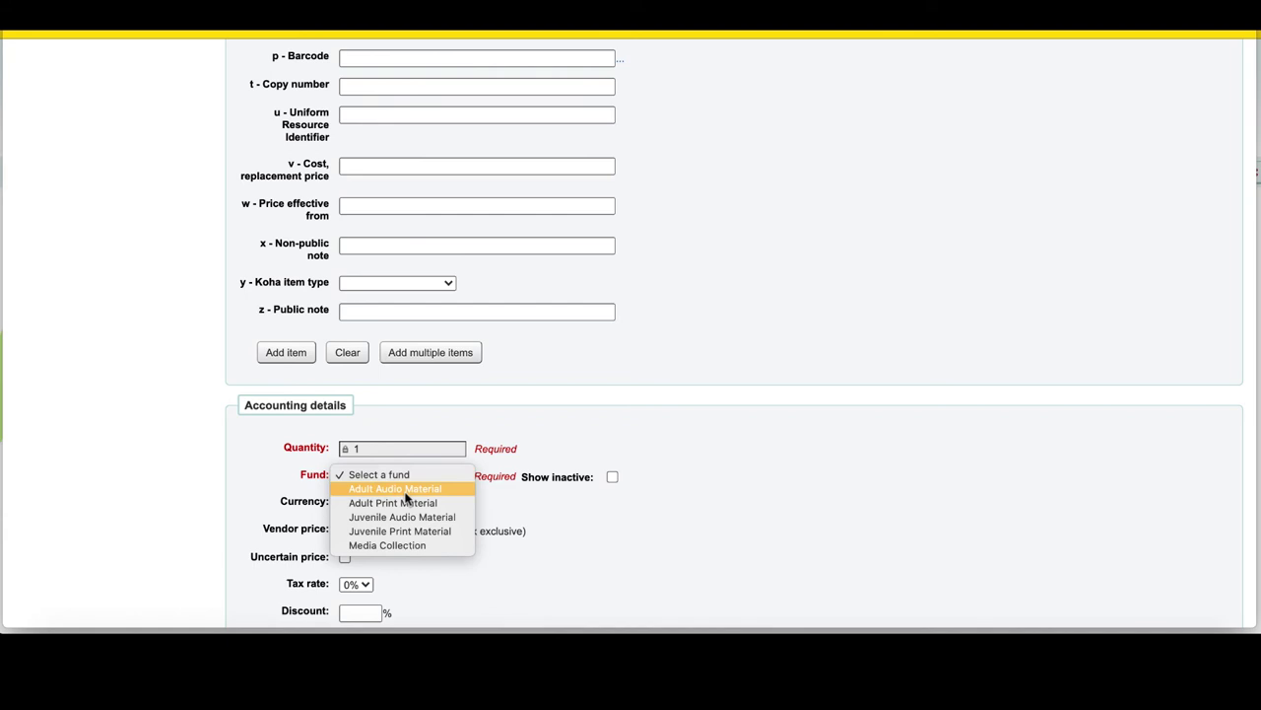
{"action": "left_click", "coordinate": [405, 504]}
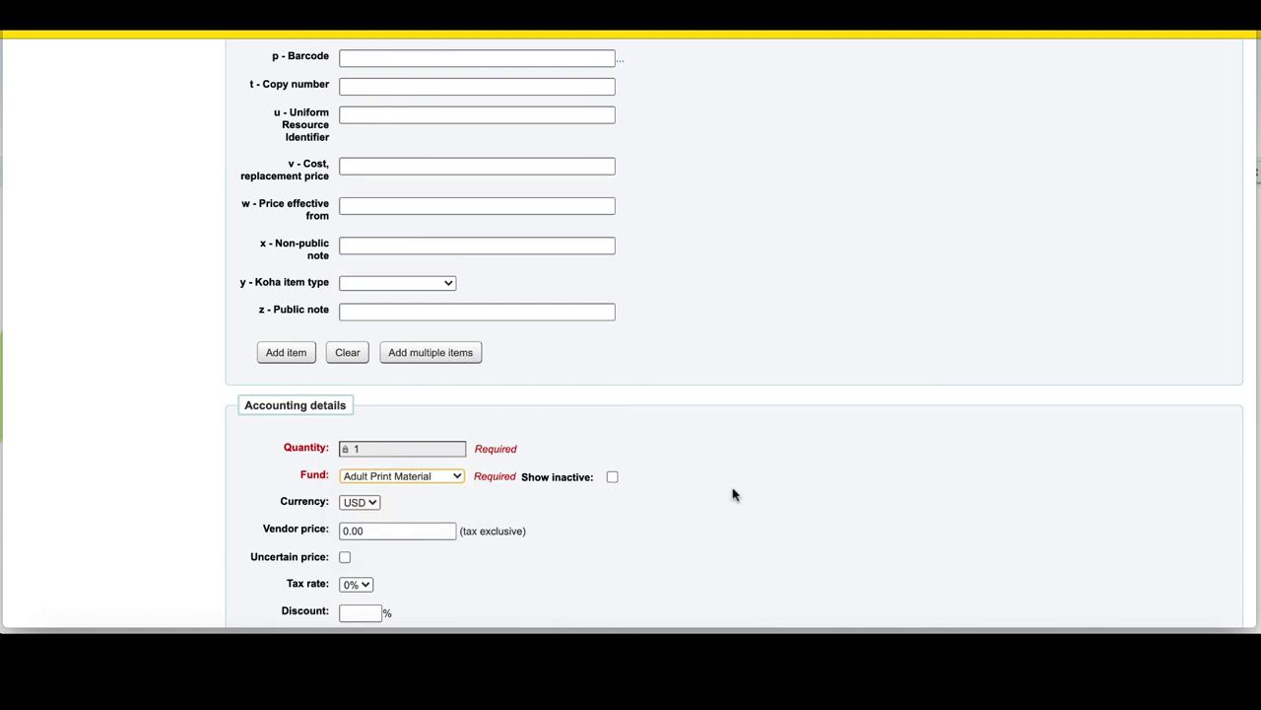
- Set the order's vendor price to 30.00 and its discount to 15% in the accounting details
{"action": "scroll", "coordinate": [773, 495], "scroll_direction": "down", "scroll_amount": 3}
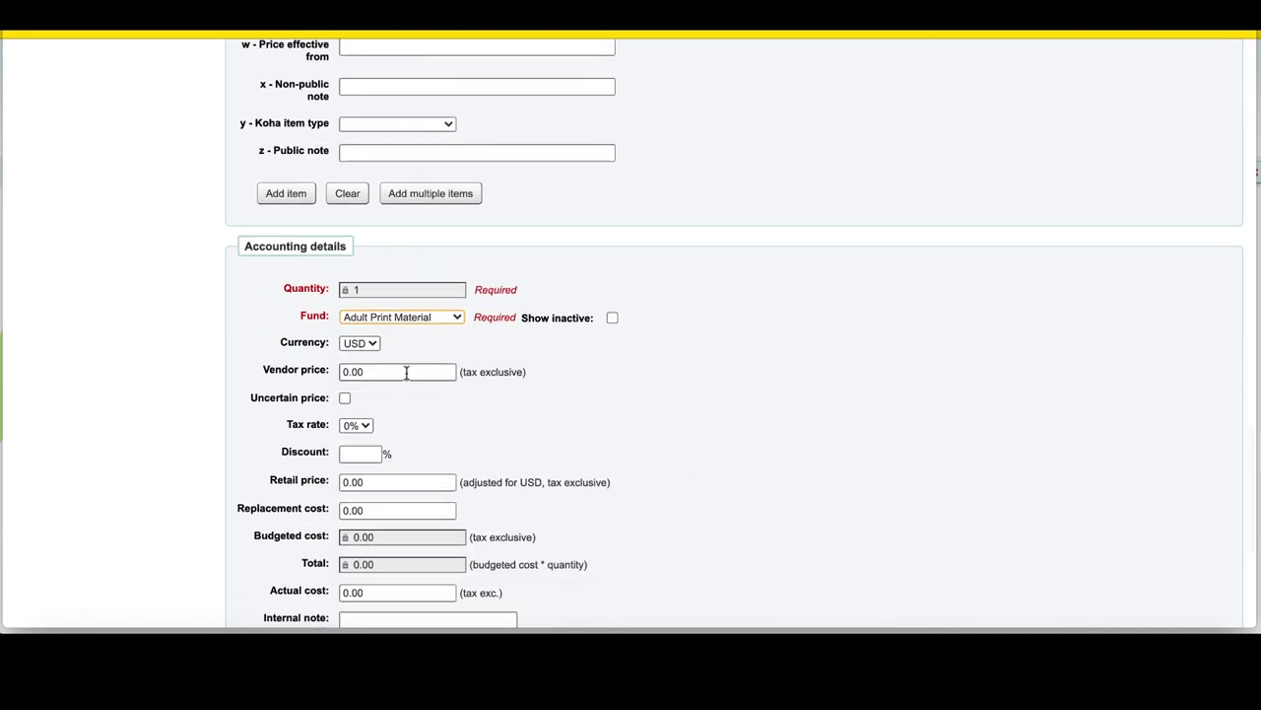
{"action": "left_click", "coordinate": [309, 372]}
{"action": "type", "text": "2"}
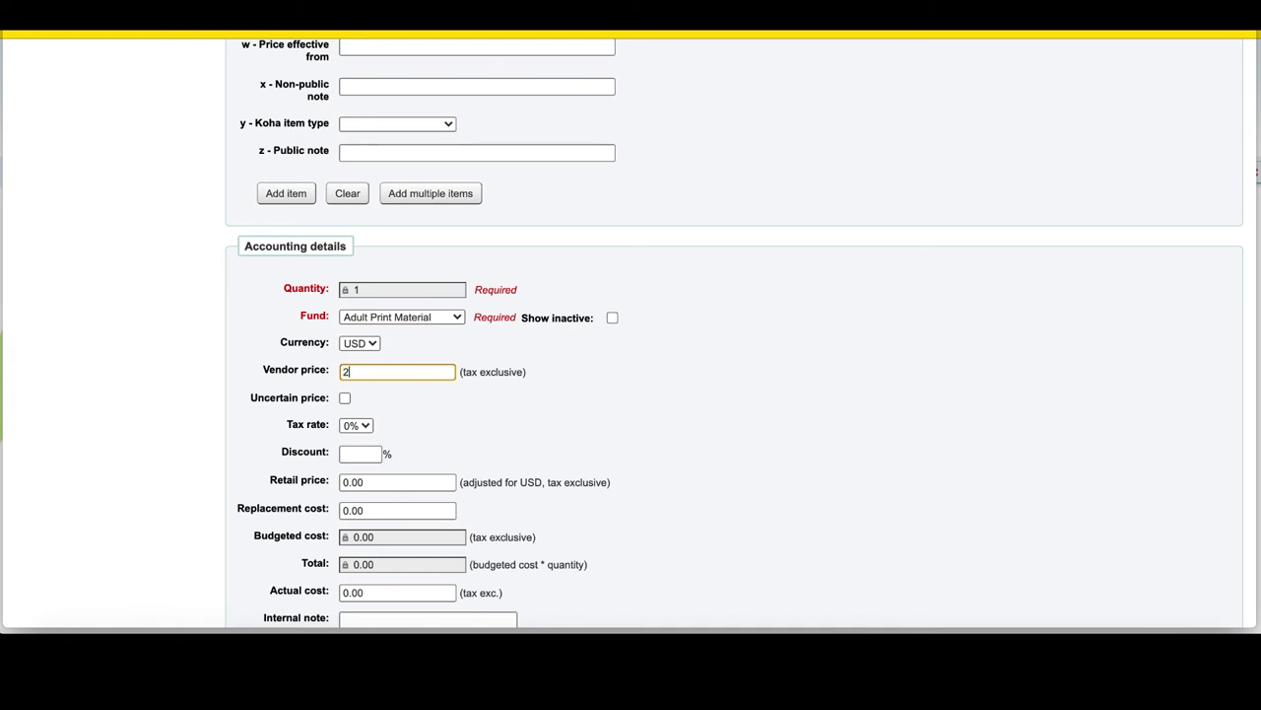
{"action": "type", "text": "30.00"}
{"action": "left_click", "coordinate": [344, 359]}
{"action": "left_click", "coordinate": [348, 452]}
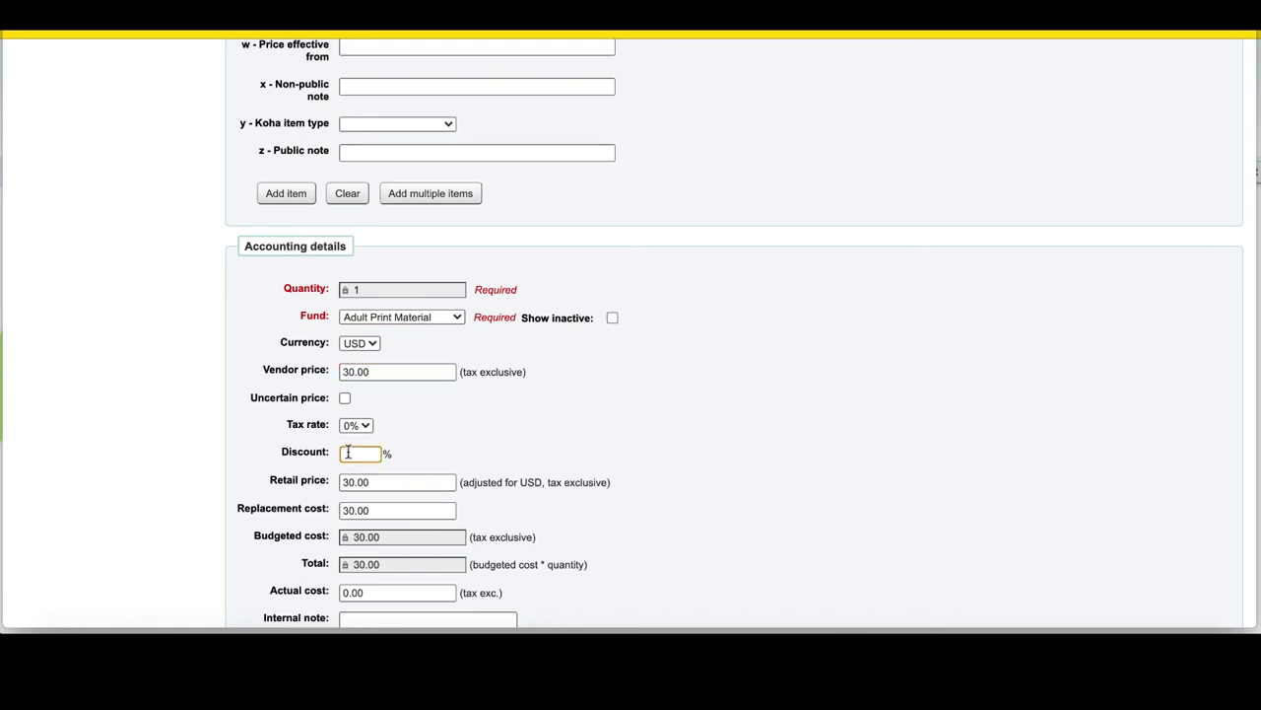
{"action": "type", "text": "15"}
{"action": "left_click", "coordinate": [512, 477]}
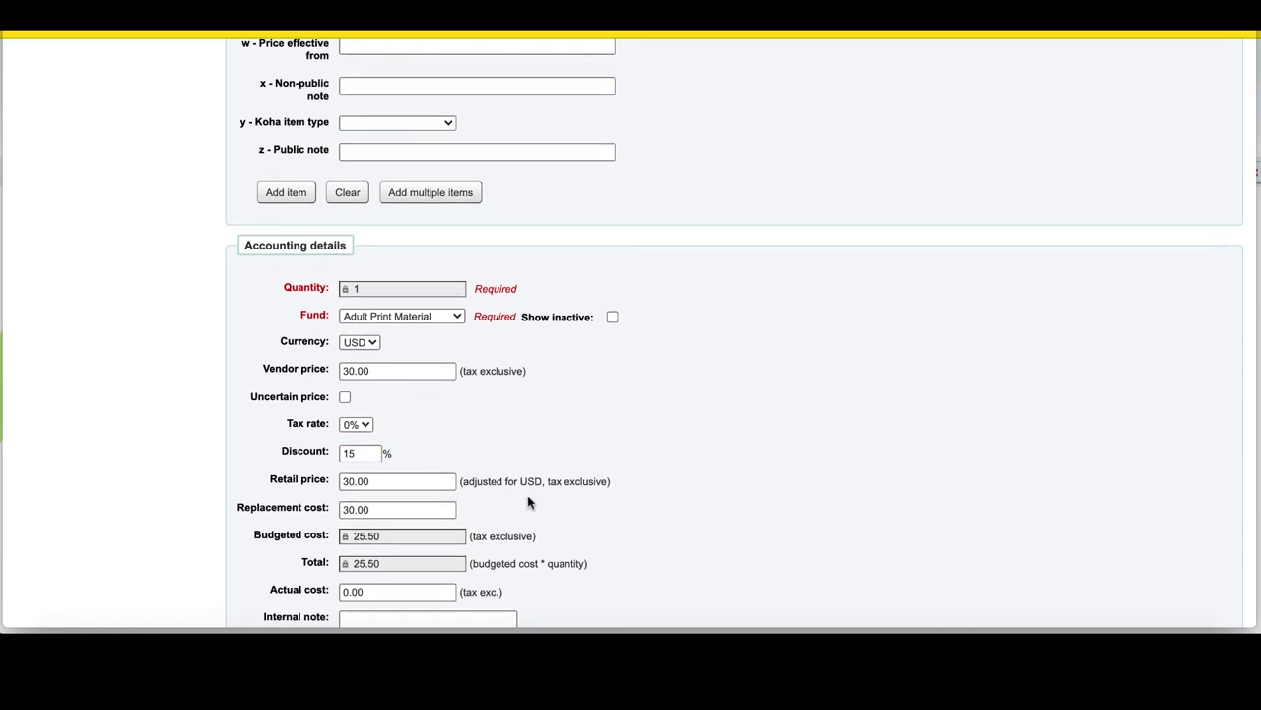
- Enter "Book Discussion October 2020" as the order's internal note
{"action": "scroll", "coordinate": [528, 502], "scroll_direction": "down", "scroll_amount": 2}
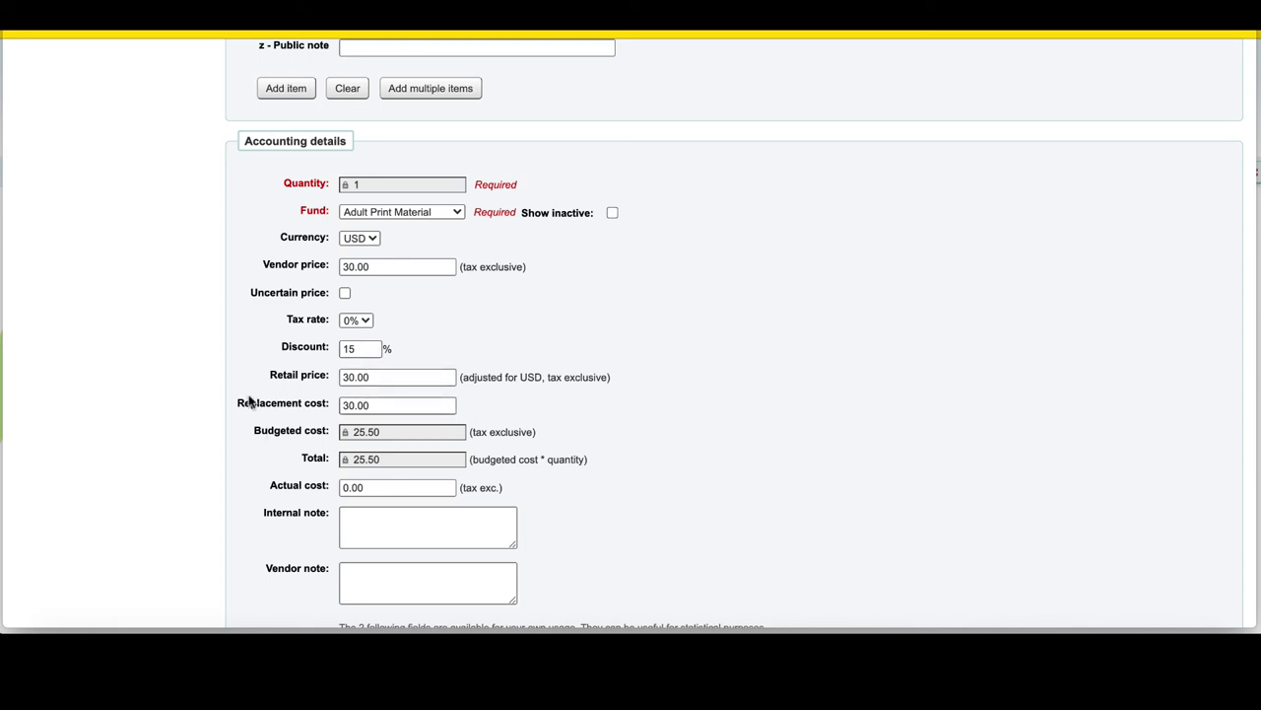
{"action": "scroll", "coordinate": [249, 402], "scroll_direction": "down", "scroll_amount": 3}
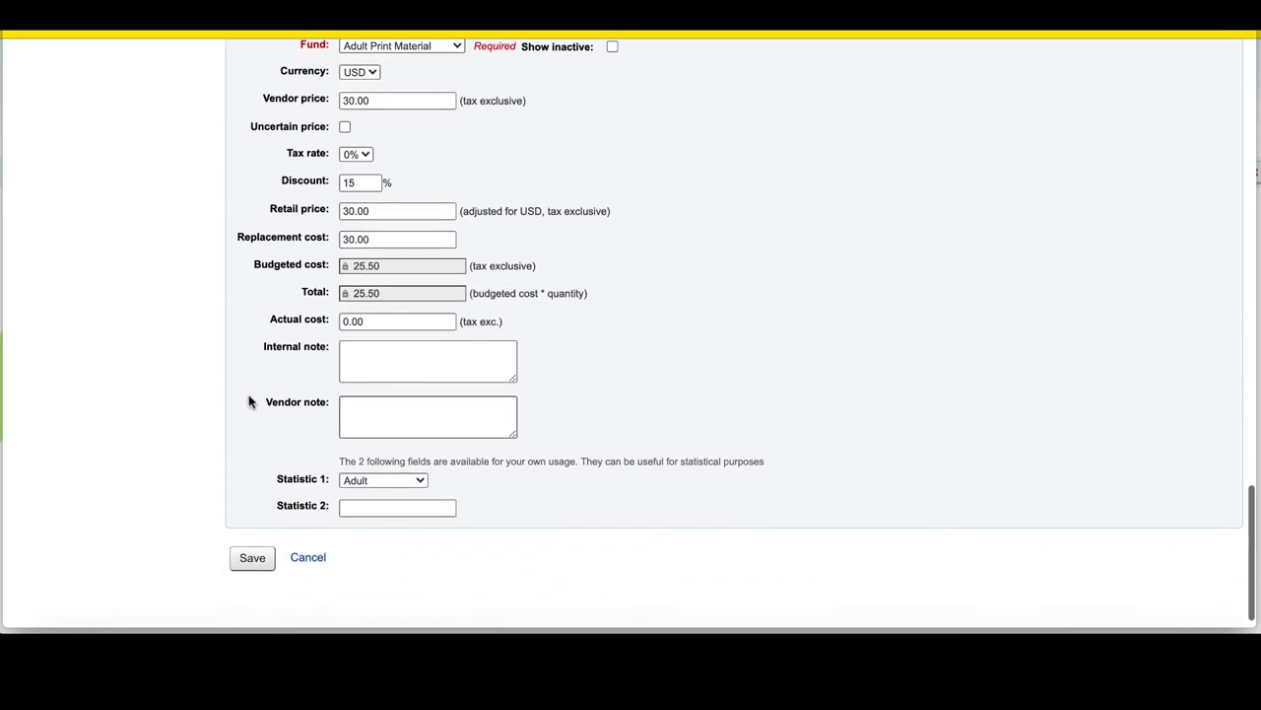
{"action": "left_click", "coordinate": [357, 358]}
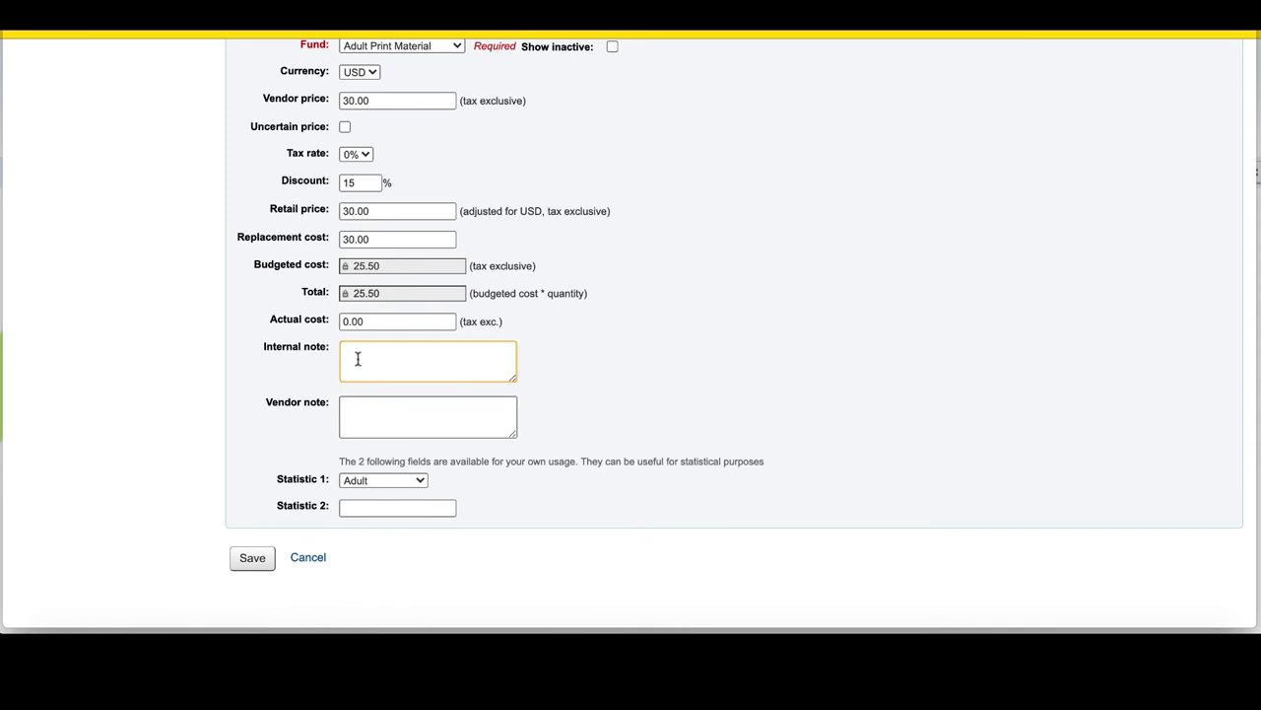
{"action": "type", "text": "B"}
{"action": "key", "text": "BackSpace"}
{"action": "type", "text": "Book Discussion October 2020"}
{"action": "left_click_drag", "start_coordinate": [265, 352], "coordinate": [327, 357]}
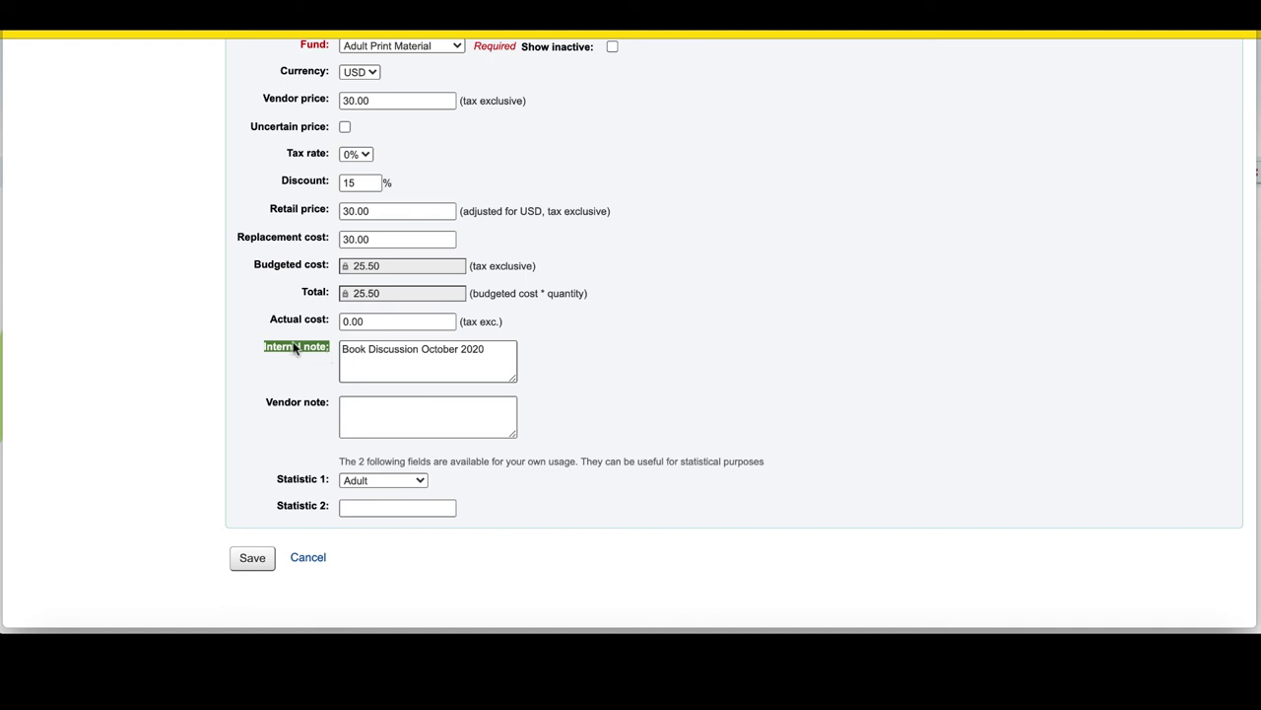
- Choose Adult for Statistic 1 and save the order to the basket
{"action": "scroll", "coordinate": [296, 355], "scroll_direction": "up", "scroll_amount": 1}
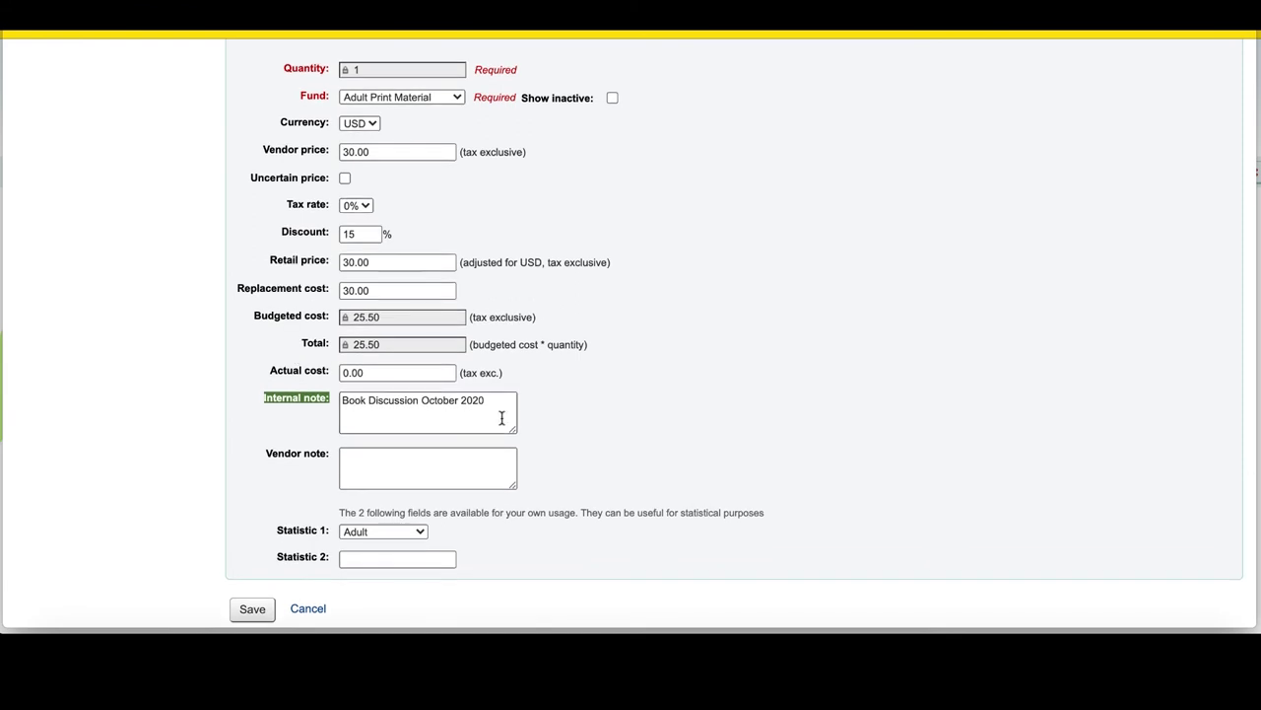
{"action": "left_click", "coordinate": [367, 531]}
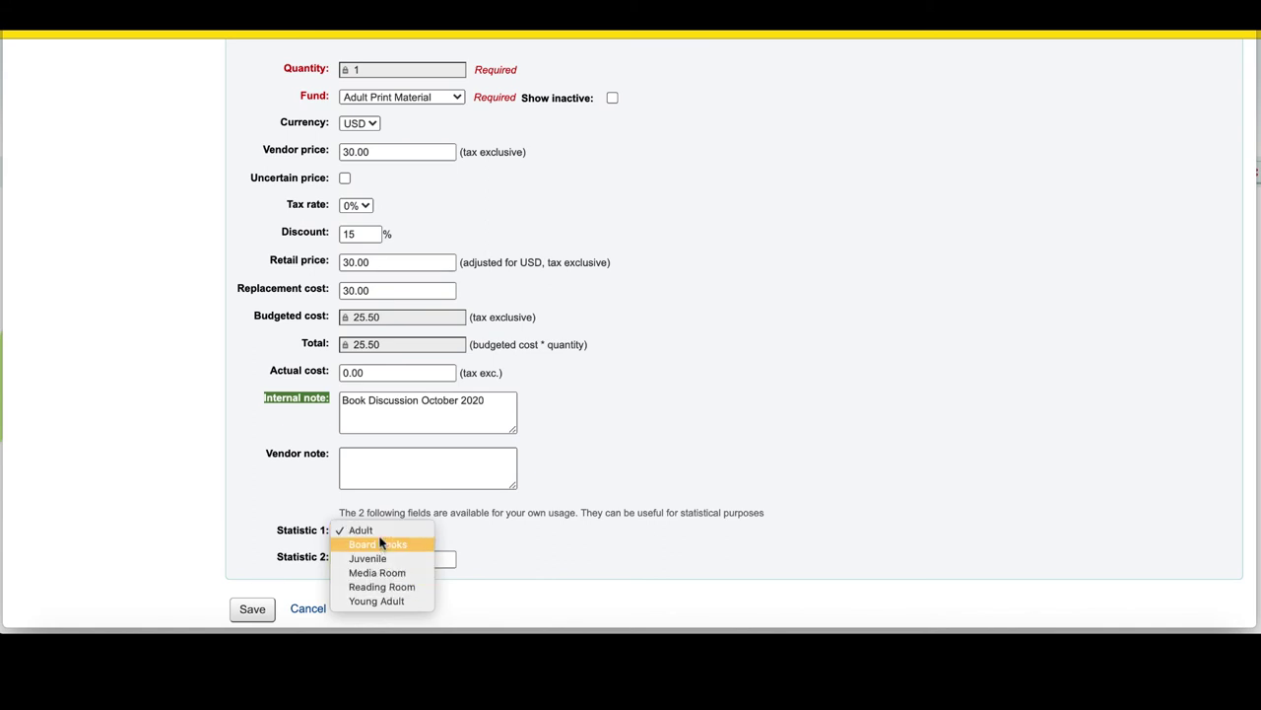
{"action": "left_click", "coordinate": [379, 542]}
{"action": "left_click", "coordinate": [379, 540]}
{"action": "left_click", "coordinate": [370, 516]}
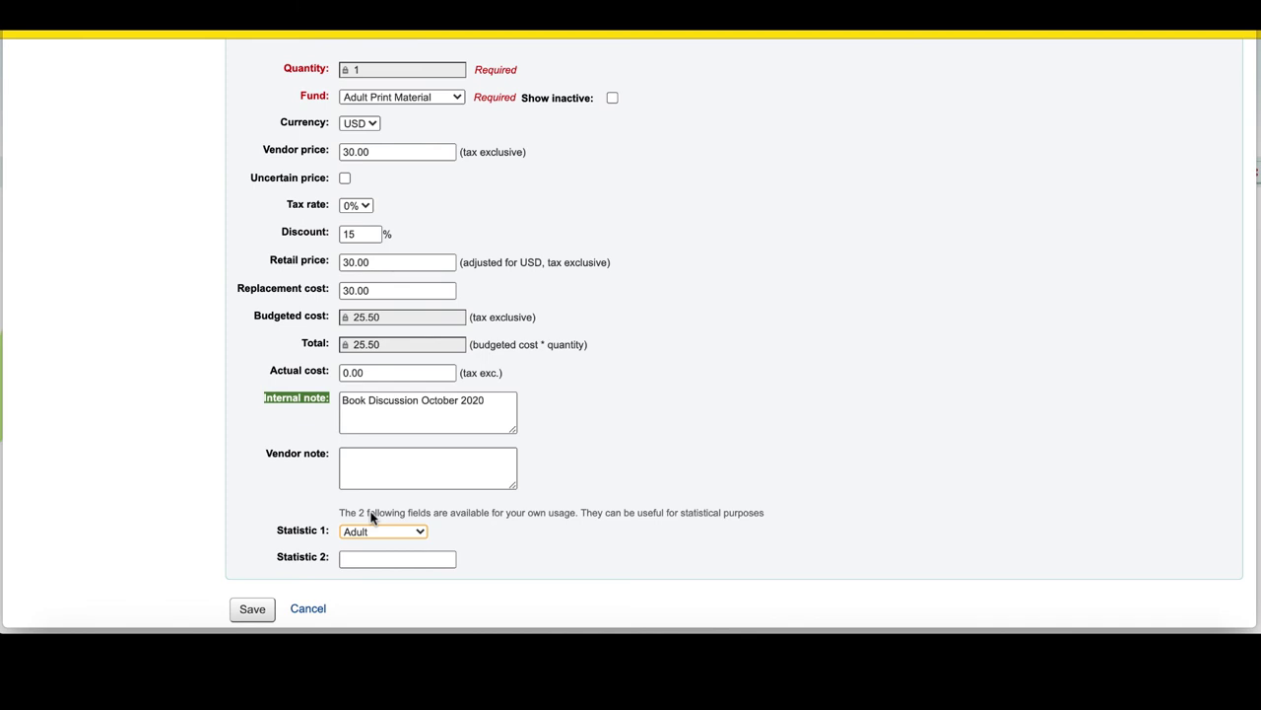
{"action": "scroll", "coordinate": [372, 517], "scroll_direction": "down", "scroll_amount": 2}
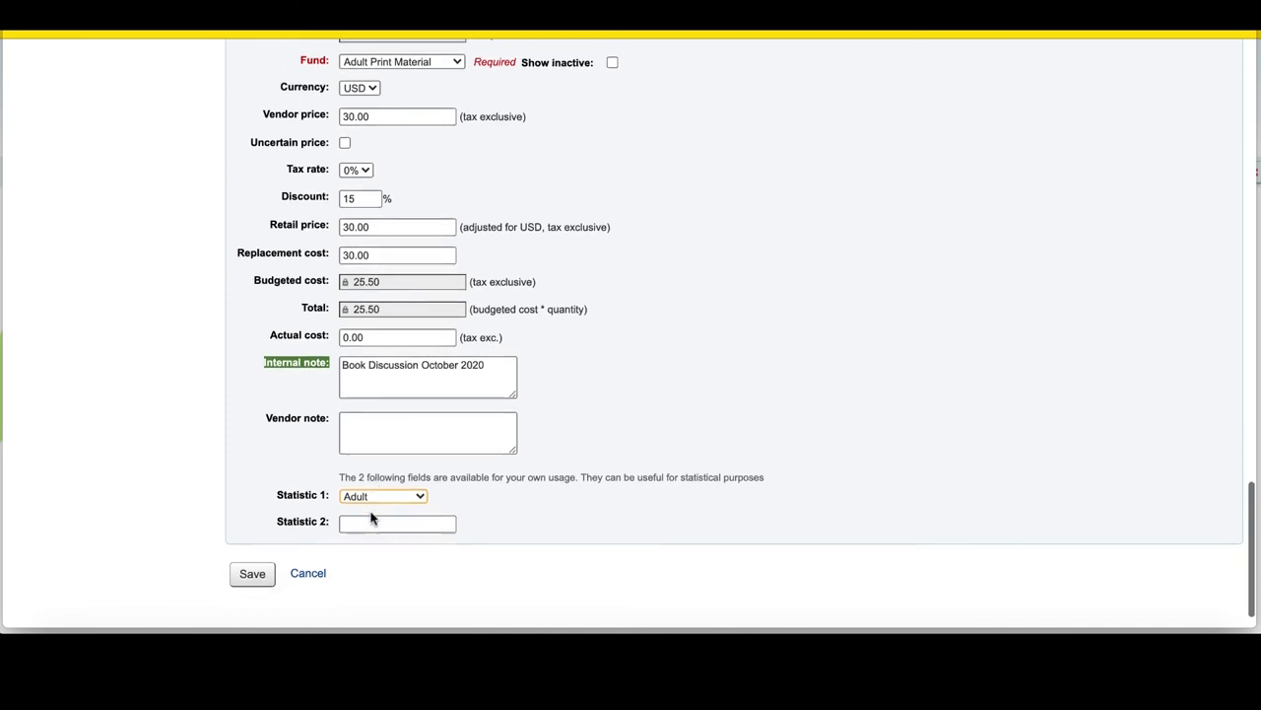
{"action": "left_click", "coordinate": [254, 542]}
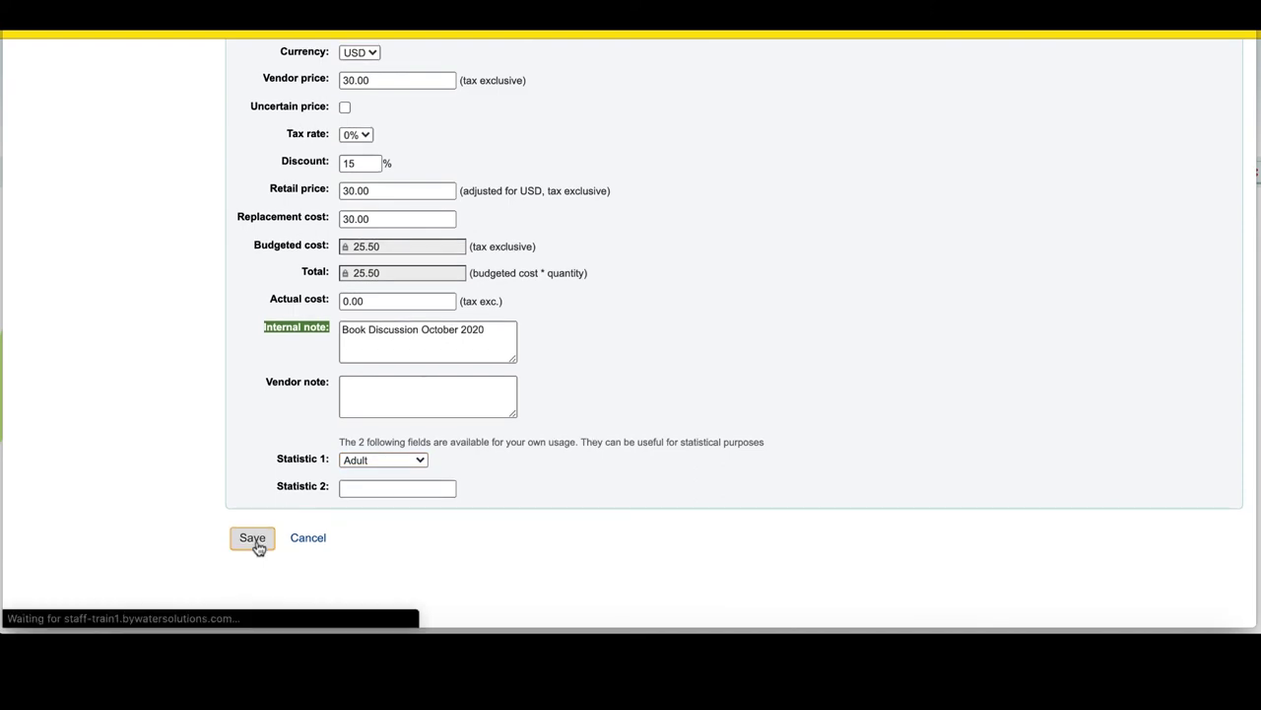
- Open the catalog record of The vanishing half from the basket's order line in a new browser tab
{"action": "scroll", "coordinate": [259, 546], "scroll_direction": "down", "scroll_amount": 3}
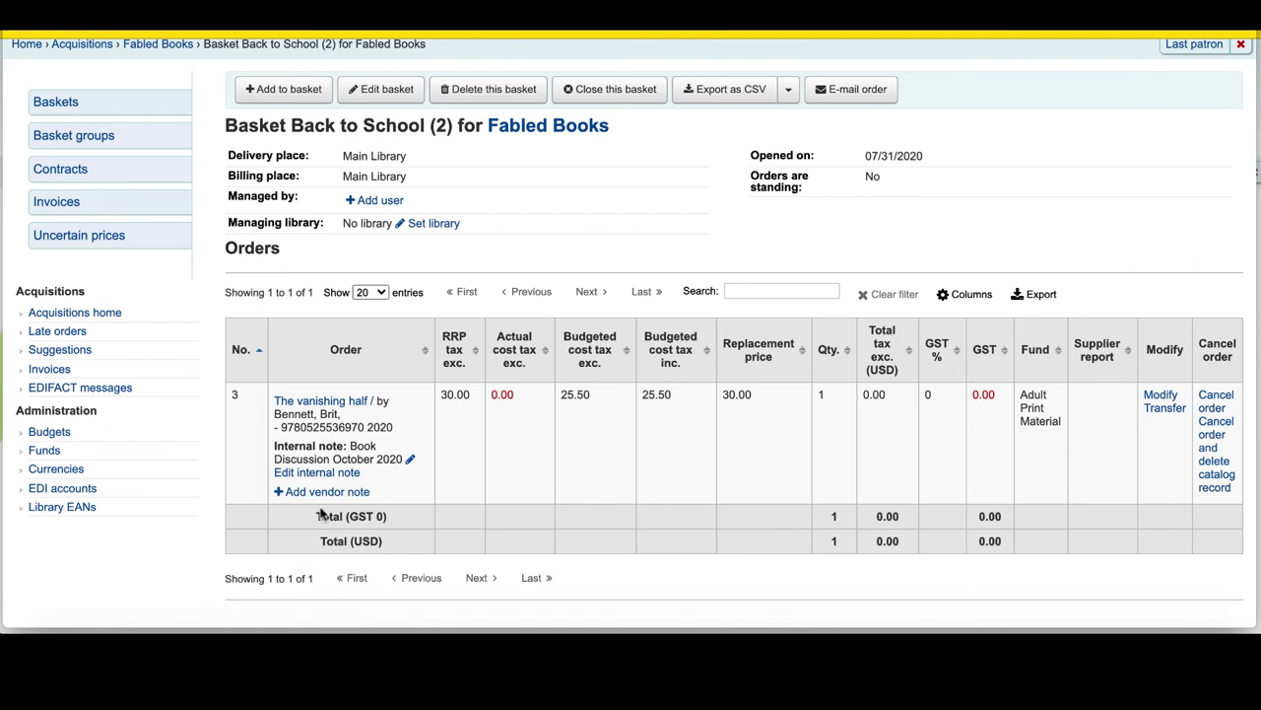
{"action": "right_click", "coordinate": [292, 400]}
{"action": "left_click", "coordinate": [345, 388]}
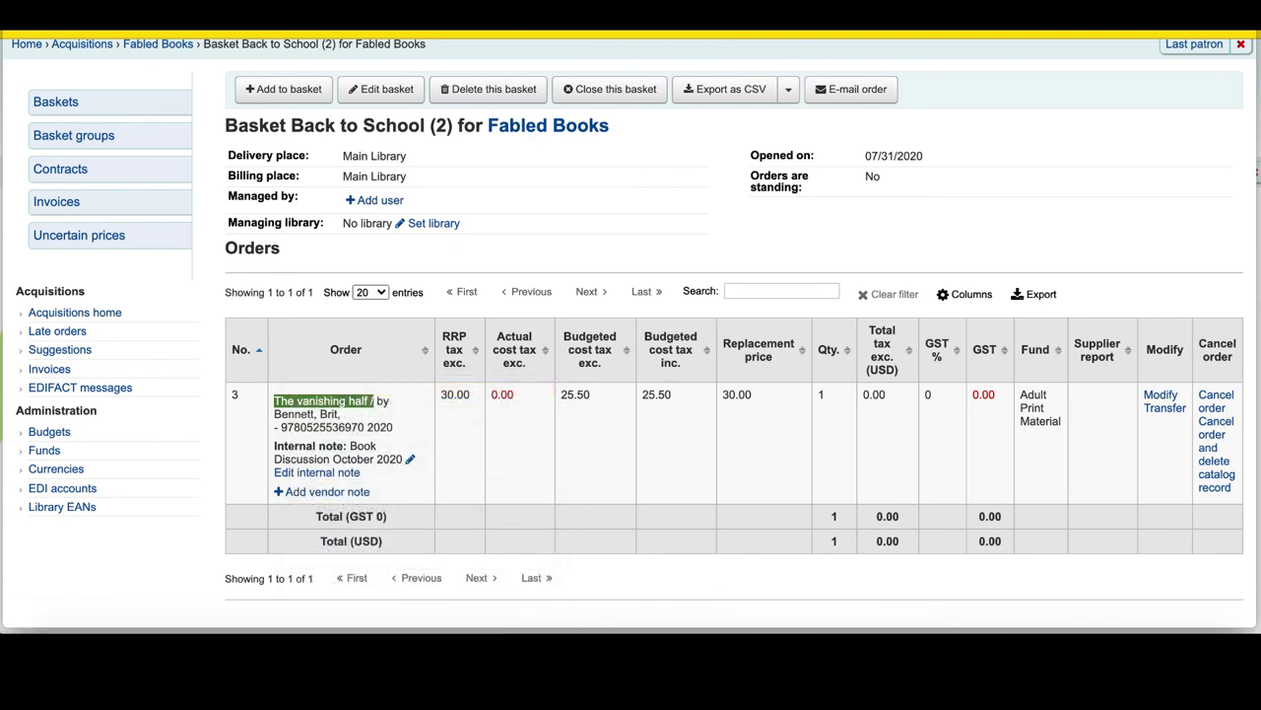
{"action": "key", "text": "ctrl+Tab"}
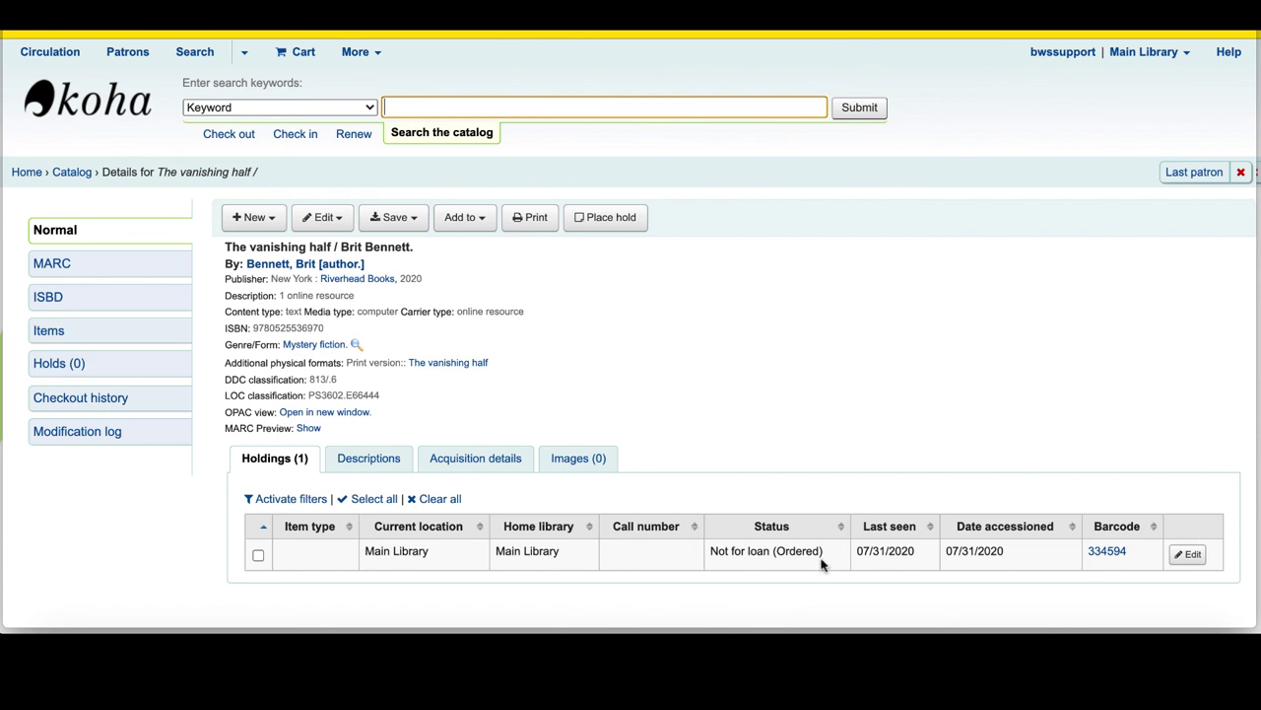
- Check the catalog record's acquisition details and holdings, and return to the Back to School basket
{"action": "left_click", "coordinate": [441, 455]}
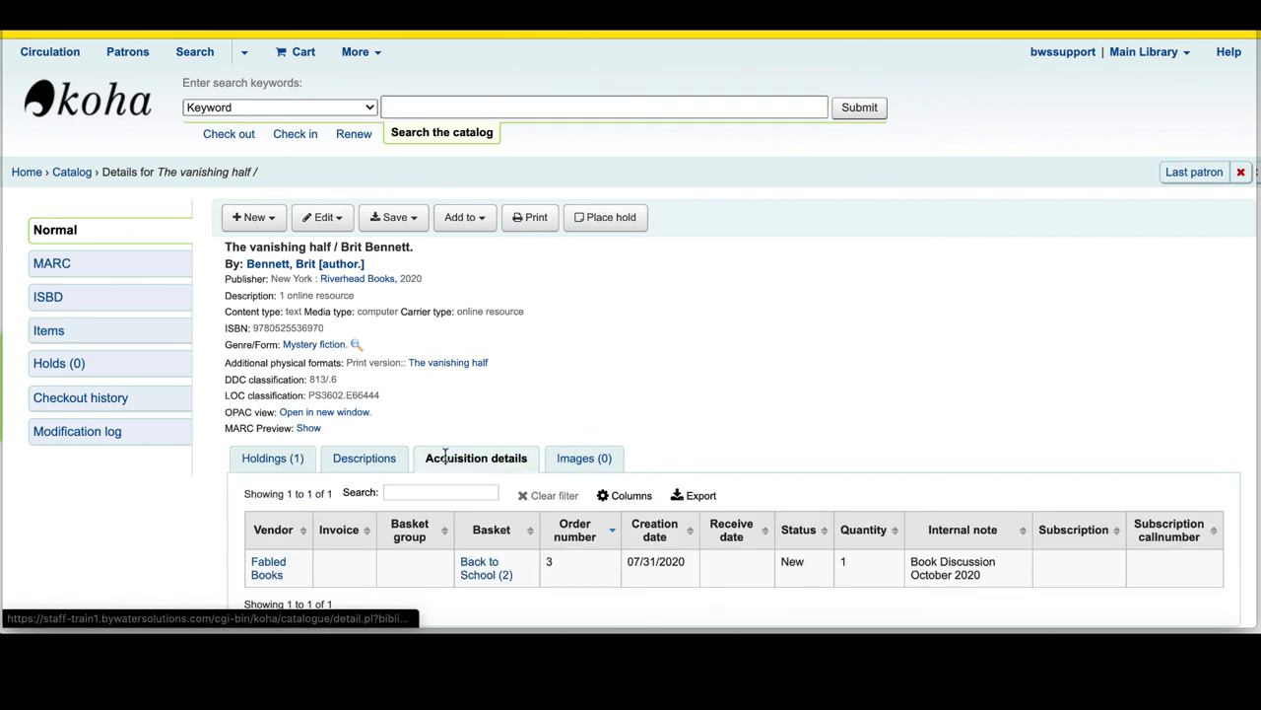
{"action": "scroll", "coordinate": [444, 457], "scroll_direction": "down", "scroll_amount": 1}
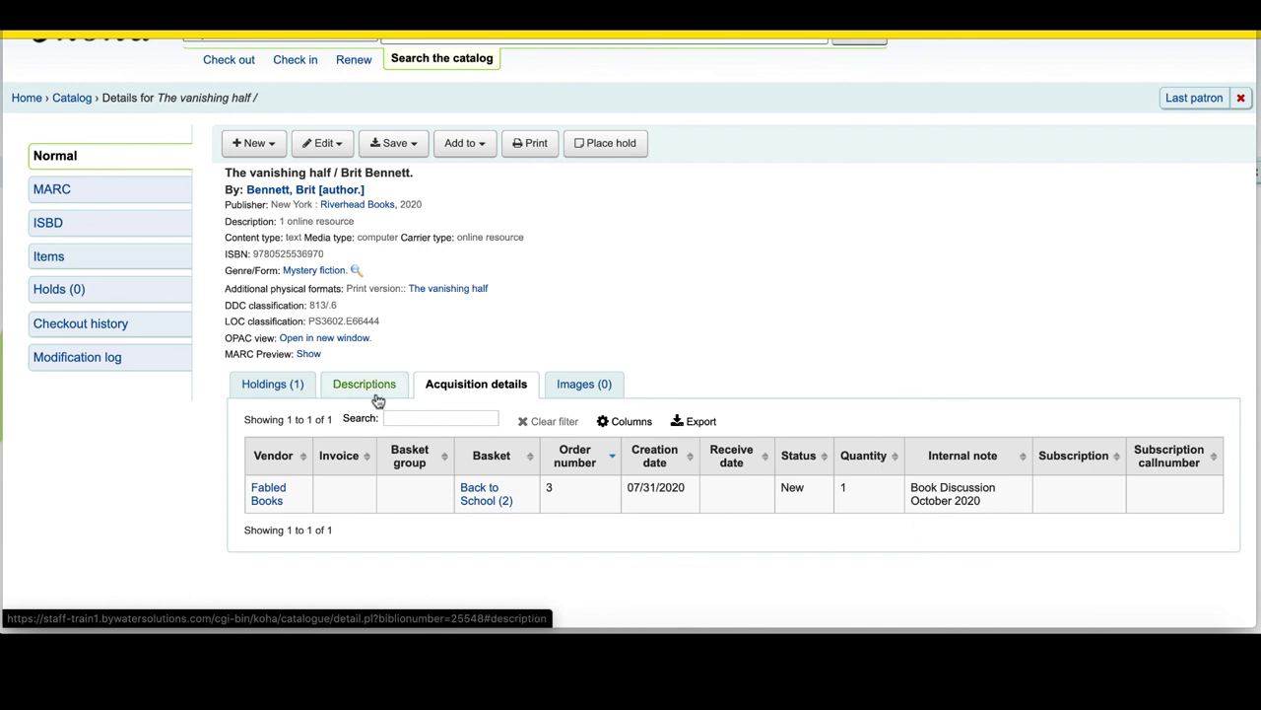
{"action": "left_click", "coordinate": [271, 384]}
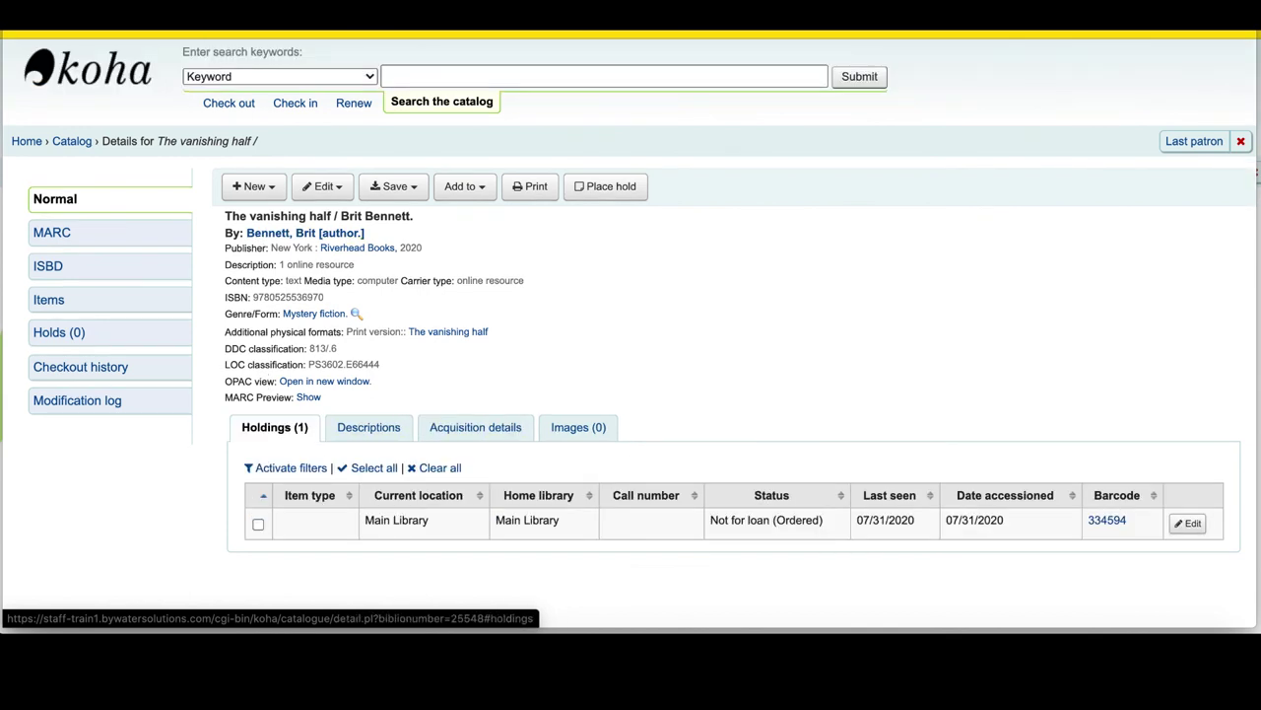
{"action": "key", "text": "alt+Left"}
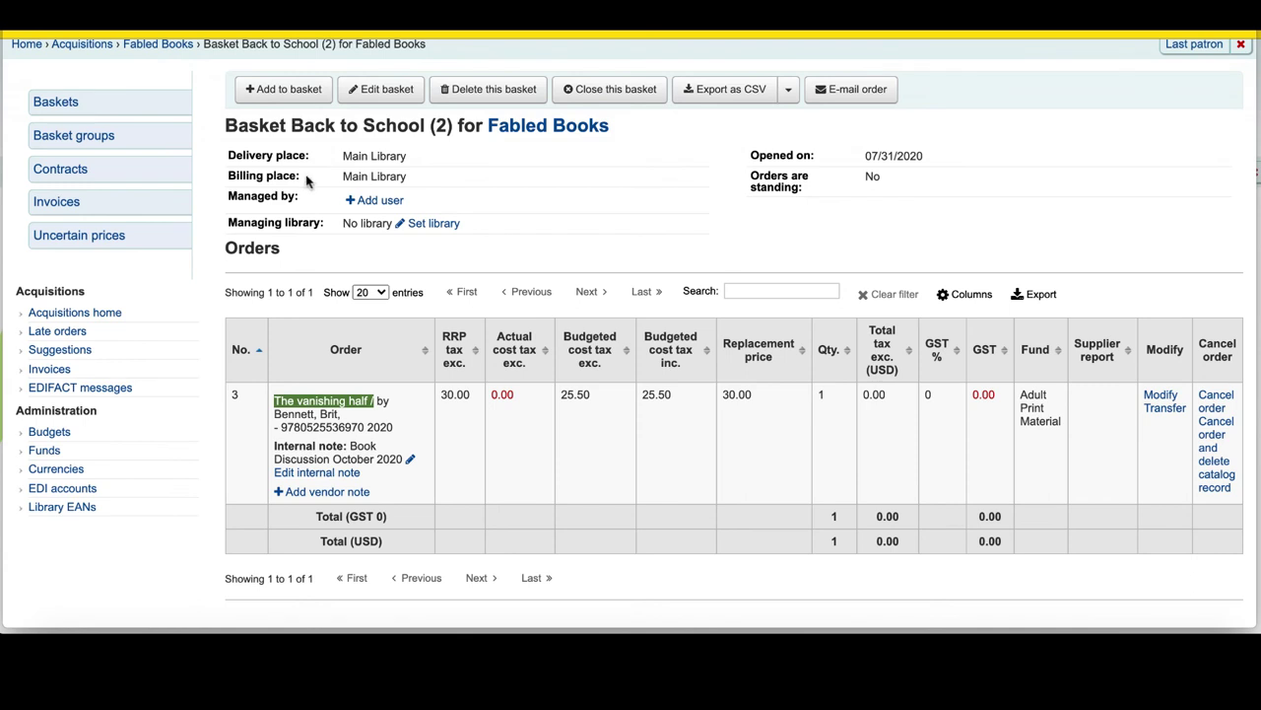